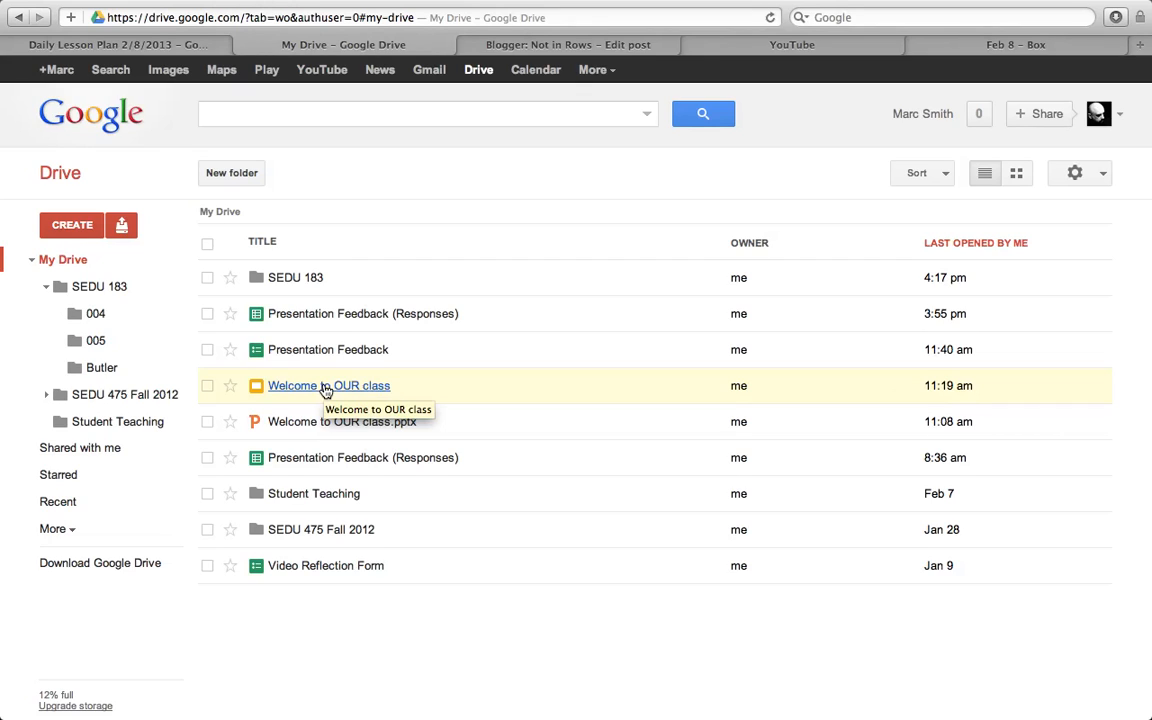
Turn off the upload setting that converts uploaded files to Google Docs format.
{"action": "left_click", "coordinate": [325, 387]}
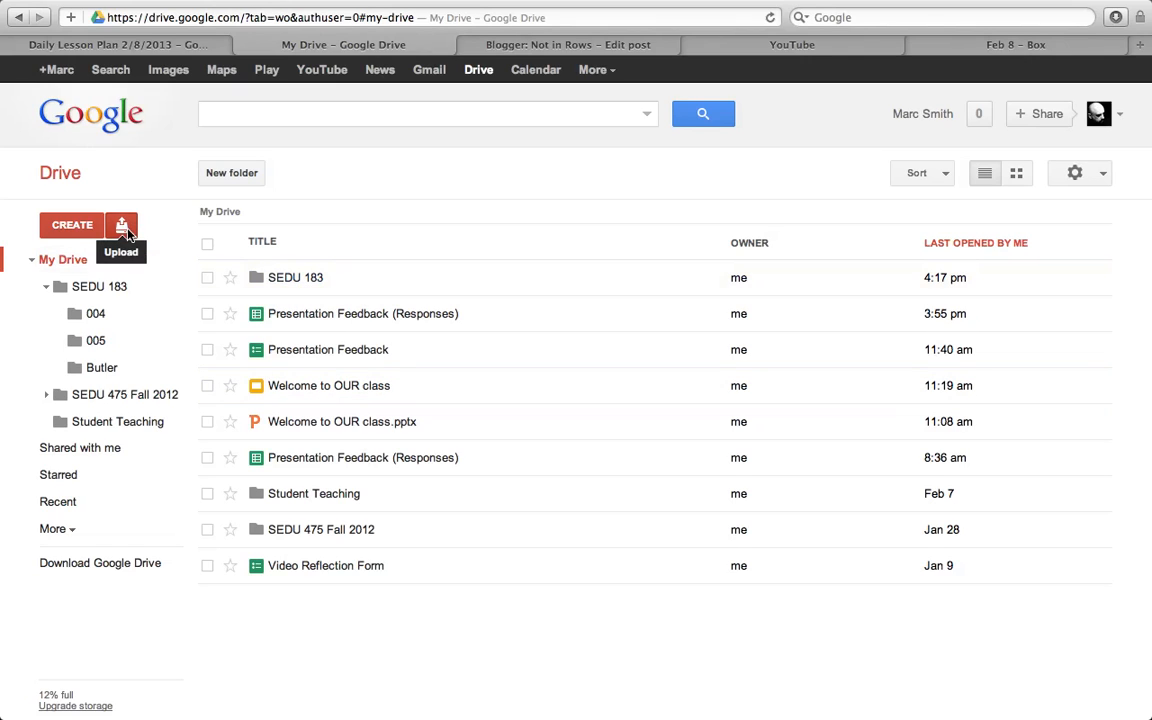
{"action": "left_click", "coordinate": [1103, 178]}
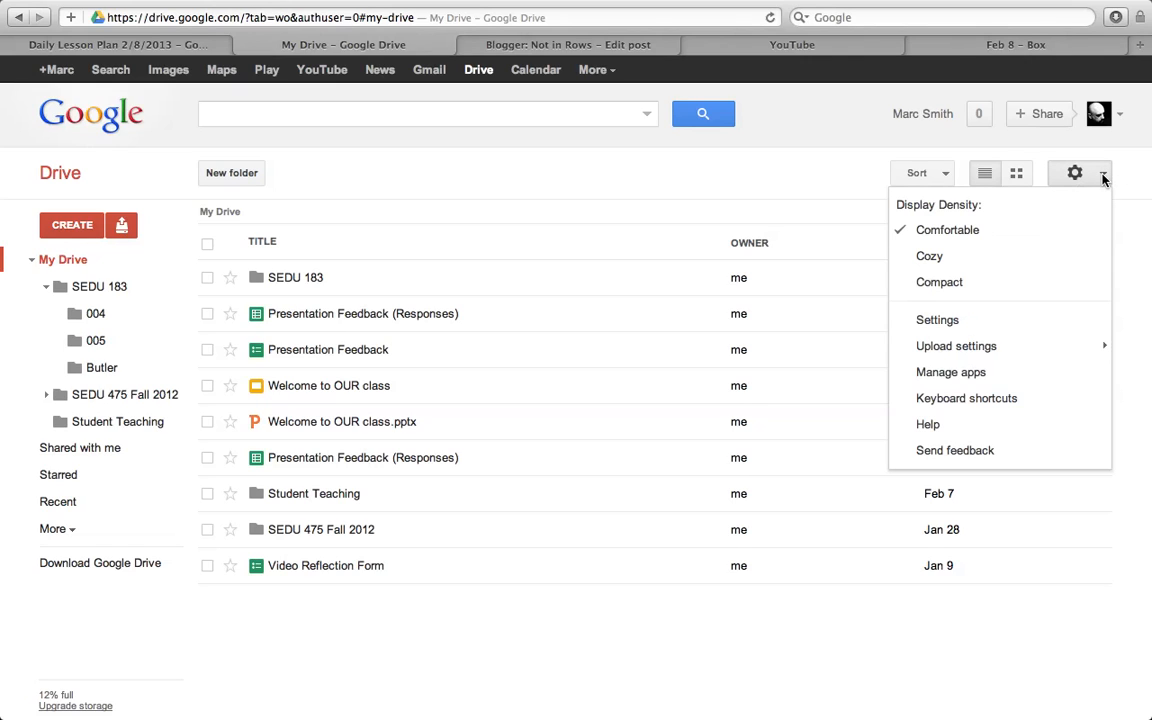
{"action": "mouse_move", "coordinate": [1005, 347]}
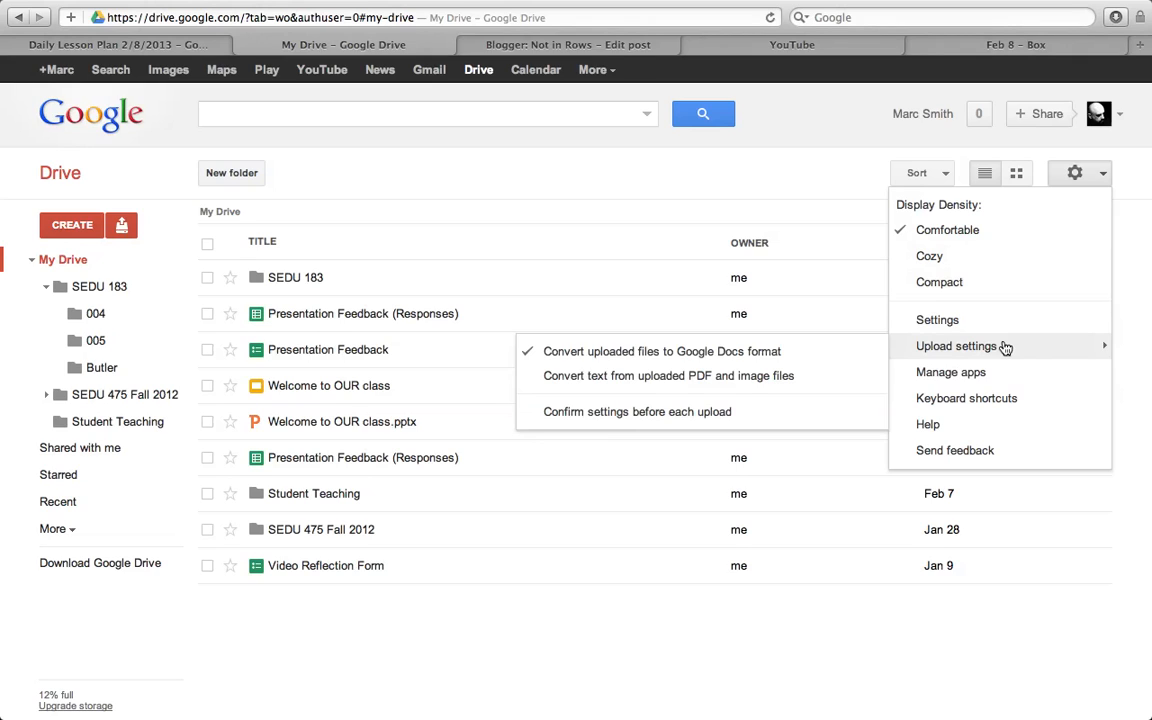
{"action": "left_click", "coordinate": [755, 353]}
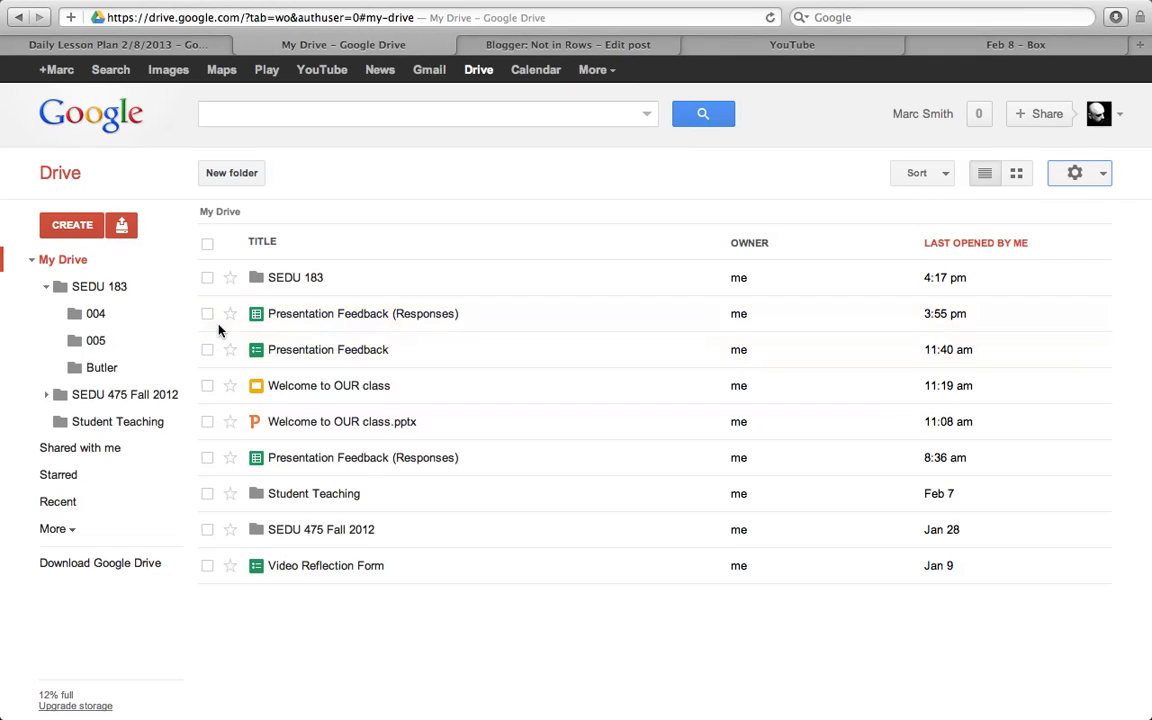
{"action": "left_click", "coordinate": [122, 227]}
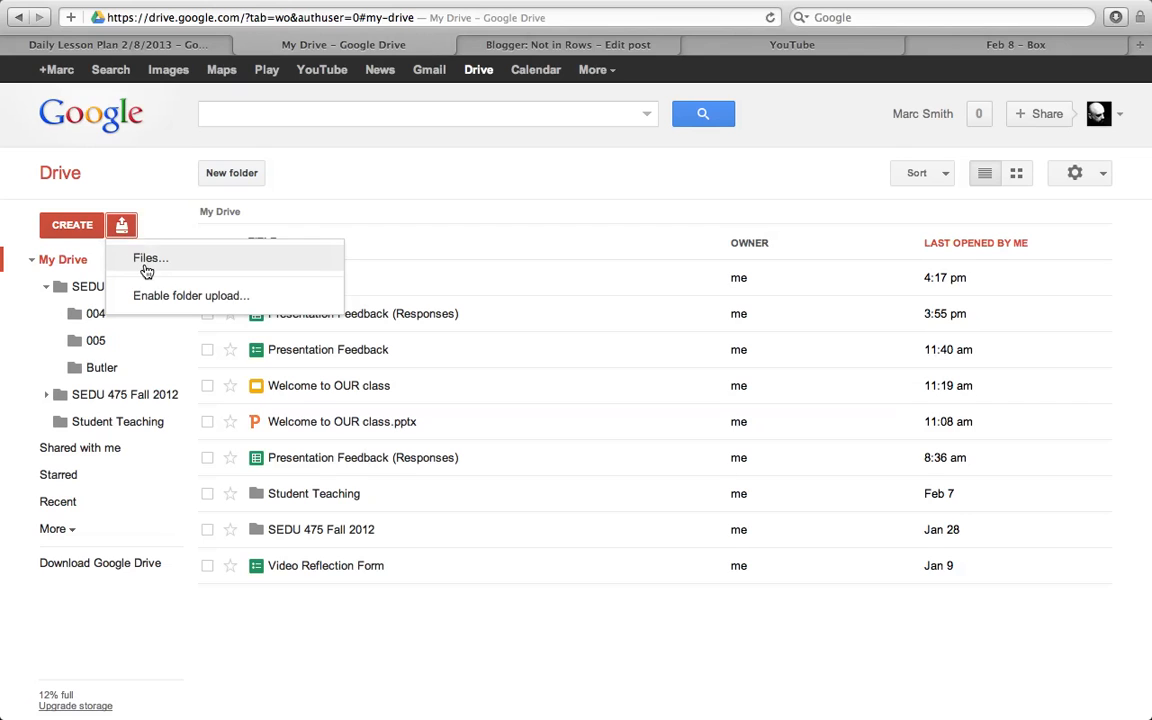
{"action": "left_click", "coordinate": [147, 261]}
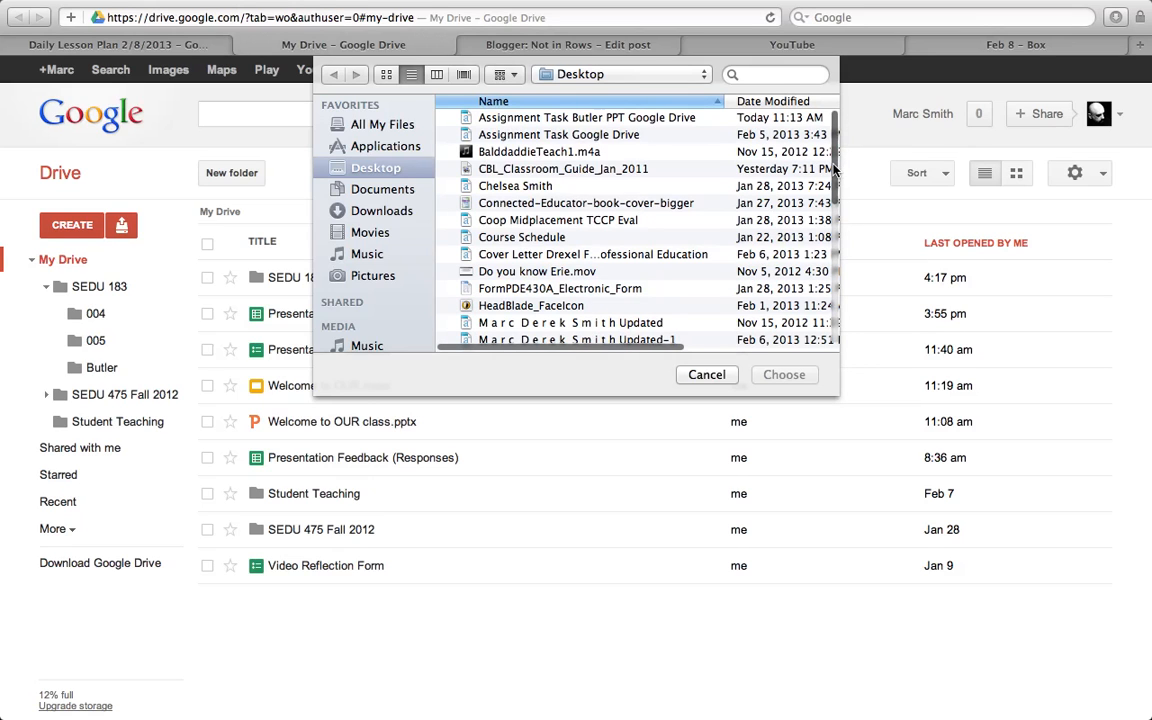
{"action": "left_click_drag", "start_coordinate": [834, 172], "coordinate": [819, 302]}
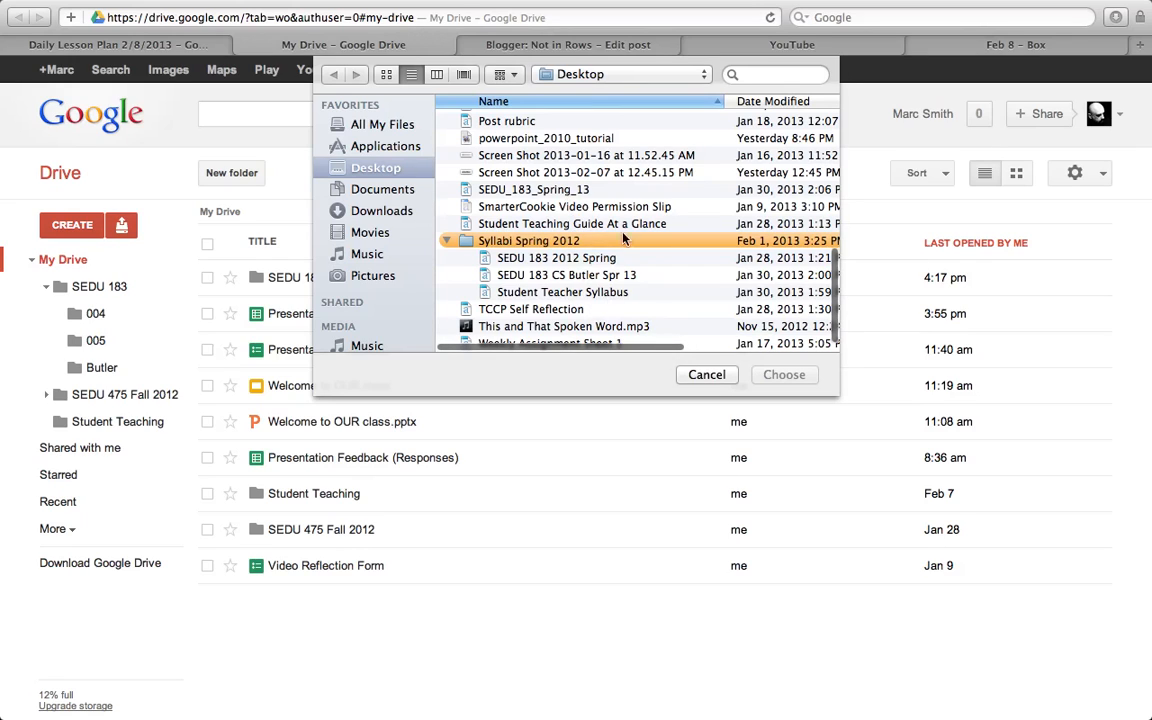
{"action": "left_click", "coordinate": [704, 375]}
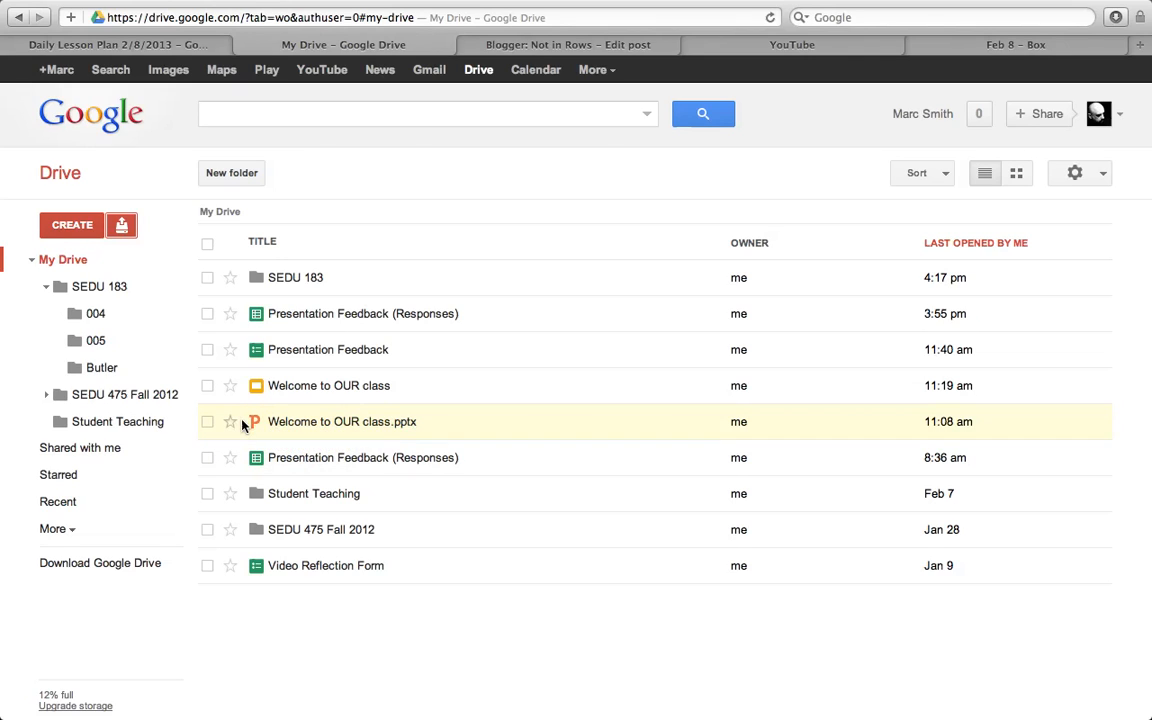
Open "Welcome to OUR class.pptx" and examine which editing, viewing and file options the unconverted PowerPoint file offers.
{"action": "left_click", "coordinate": [311, 422]}
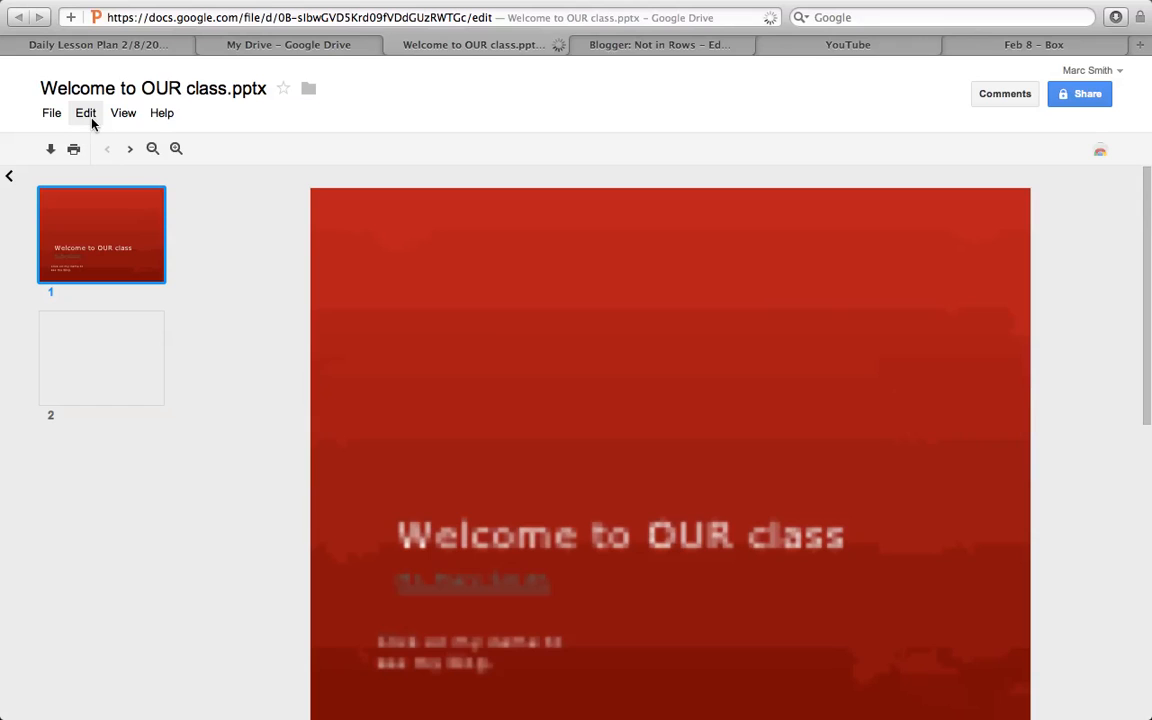
{"action": "left_click", "coordinate": [86, 113]}
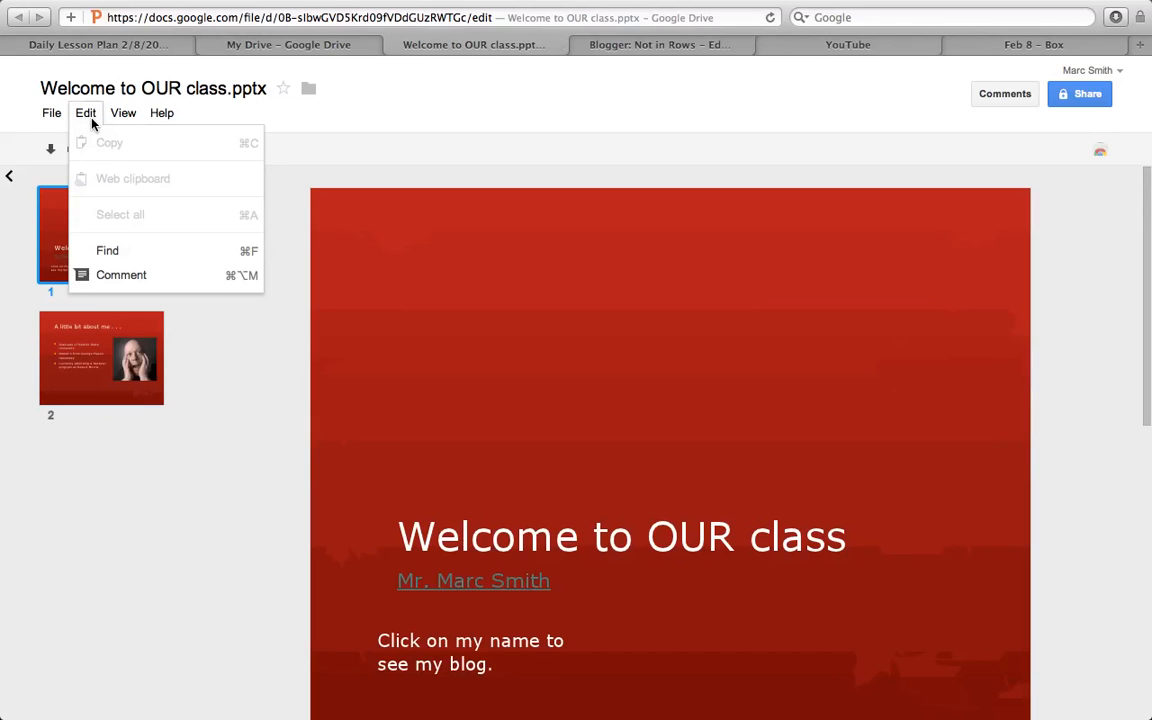
{"action": "left_click", "coordinate": [124, 114]}
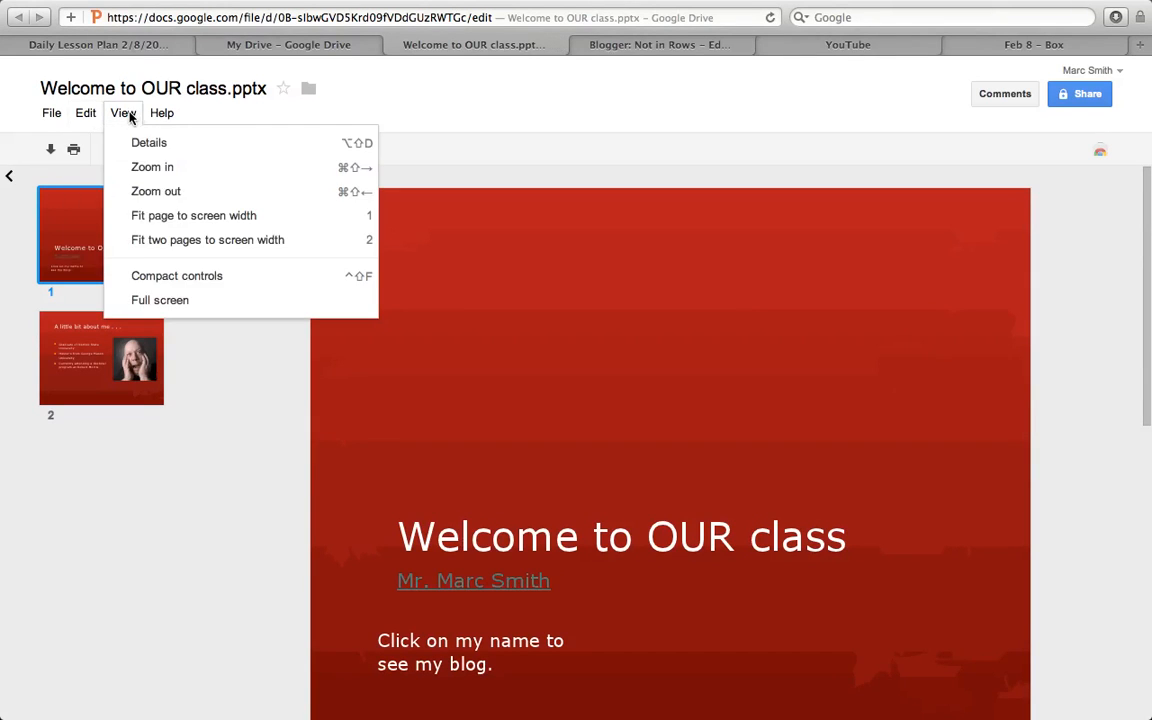
{"action": "mouse_move", "coordinate": [58, 118]}
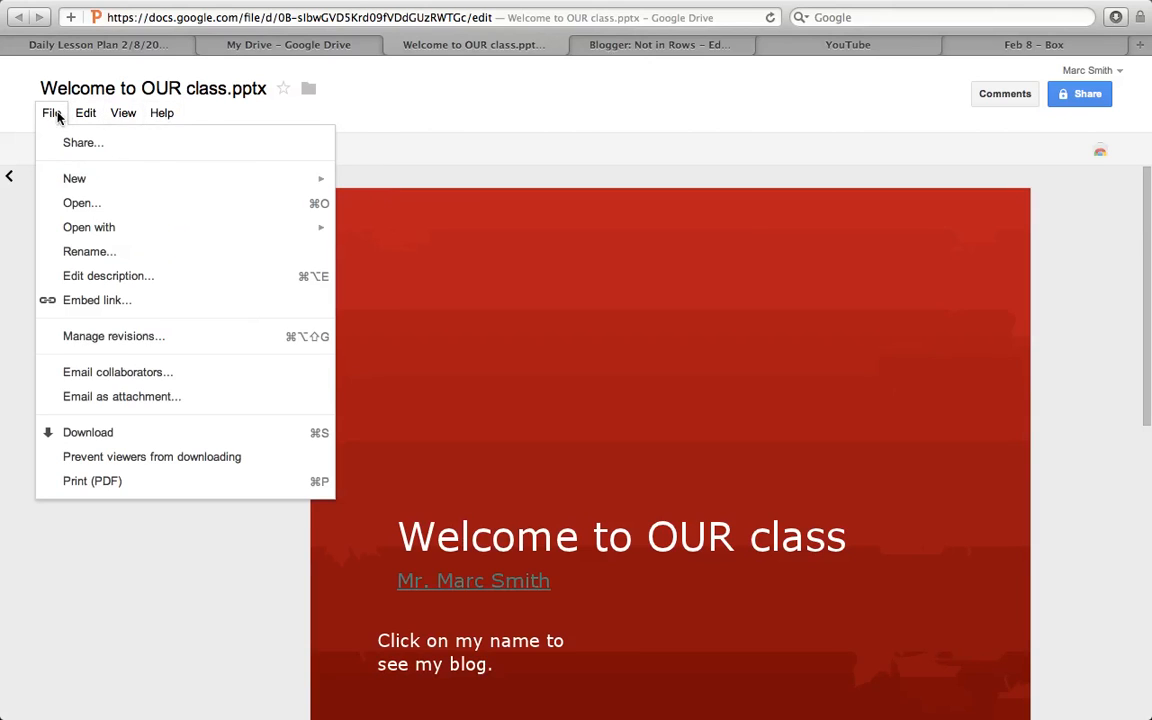
{"action": "mouse_move", "coordinate": [162, 113]}
{"action": "left_click", "coordinate": [383, 110]}
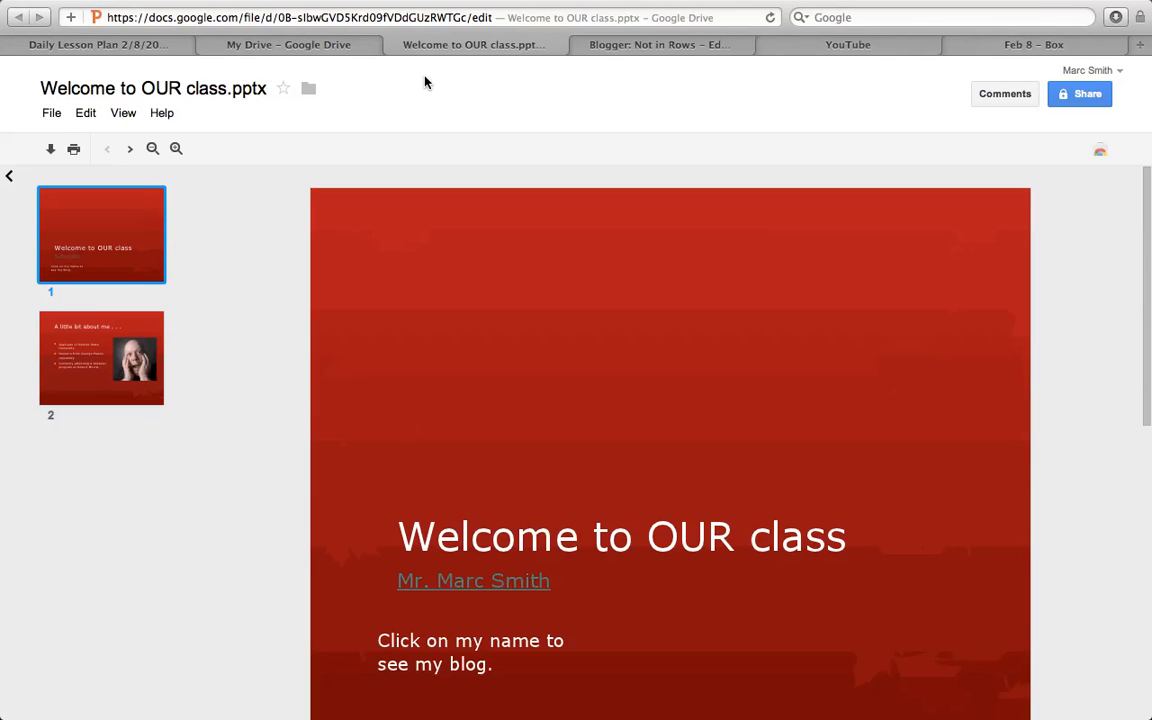
Return to My Drive and turn on converting uploaded files to Google Docs format.
{"action": "left_click", "coordinate": [393, 46]}
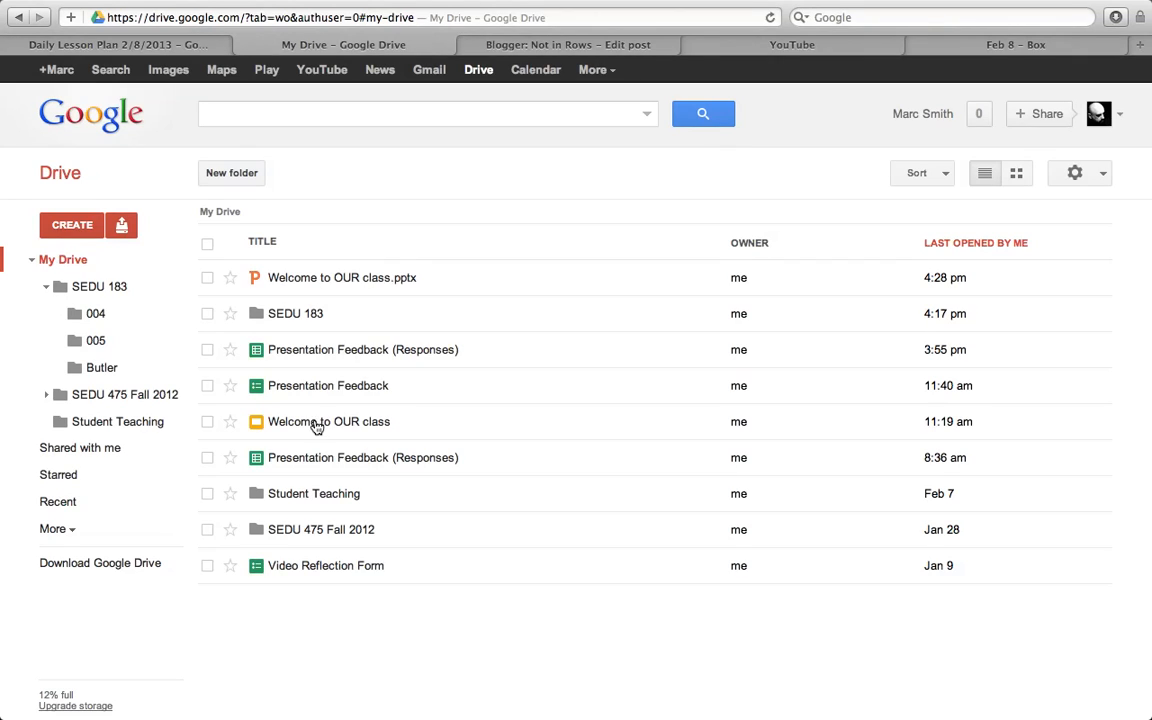
{"action": "left_click", "coordinate": [1104, 175]}
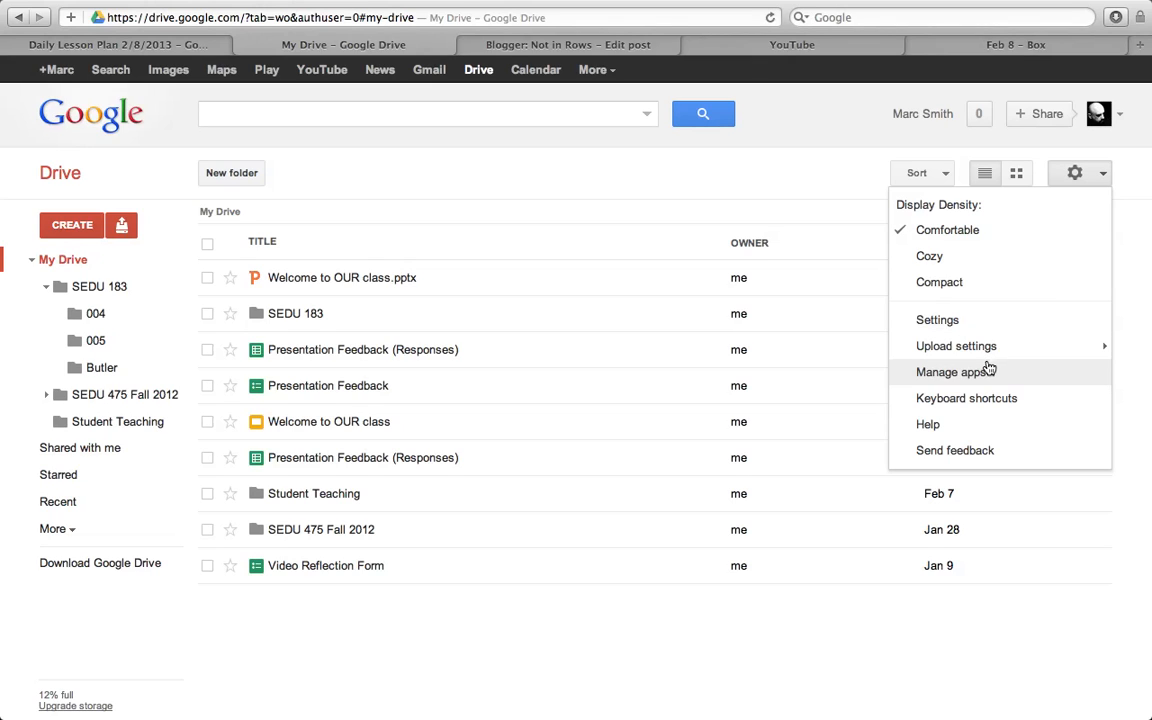
{"action": "mouse_move", "coordinate": [979, 352]}
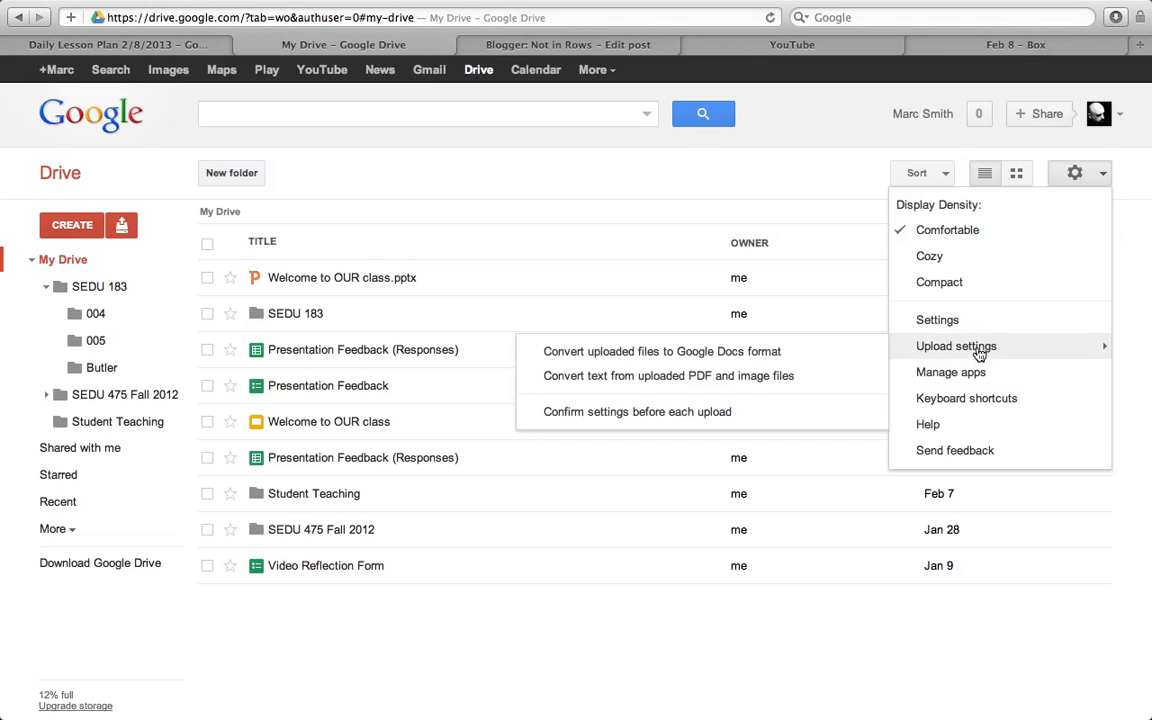
{"action": "left_click", "coordinate": [778, 358]}
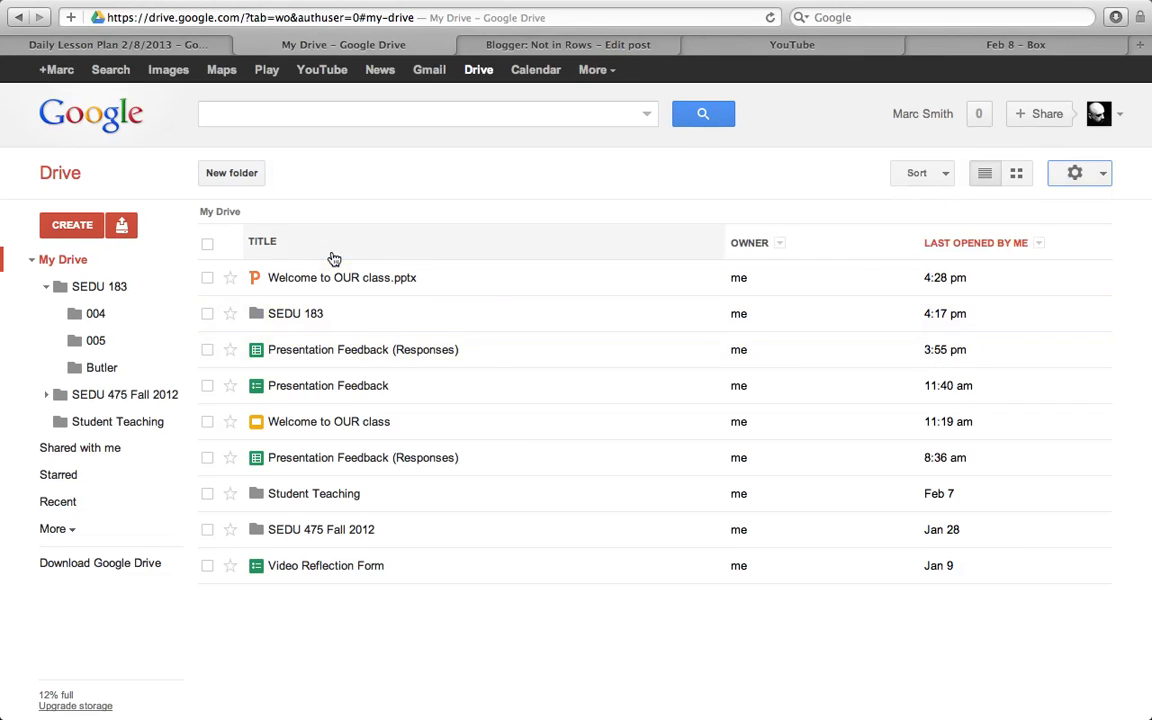
{"action": "left_click", "coordinate": [122, 226]}
{"action": "left_click", "coordinate": [148, 259]}
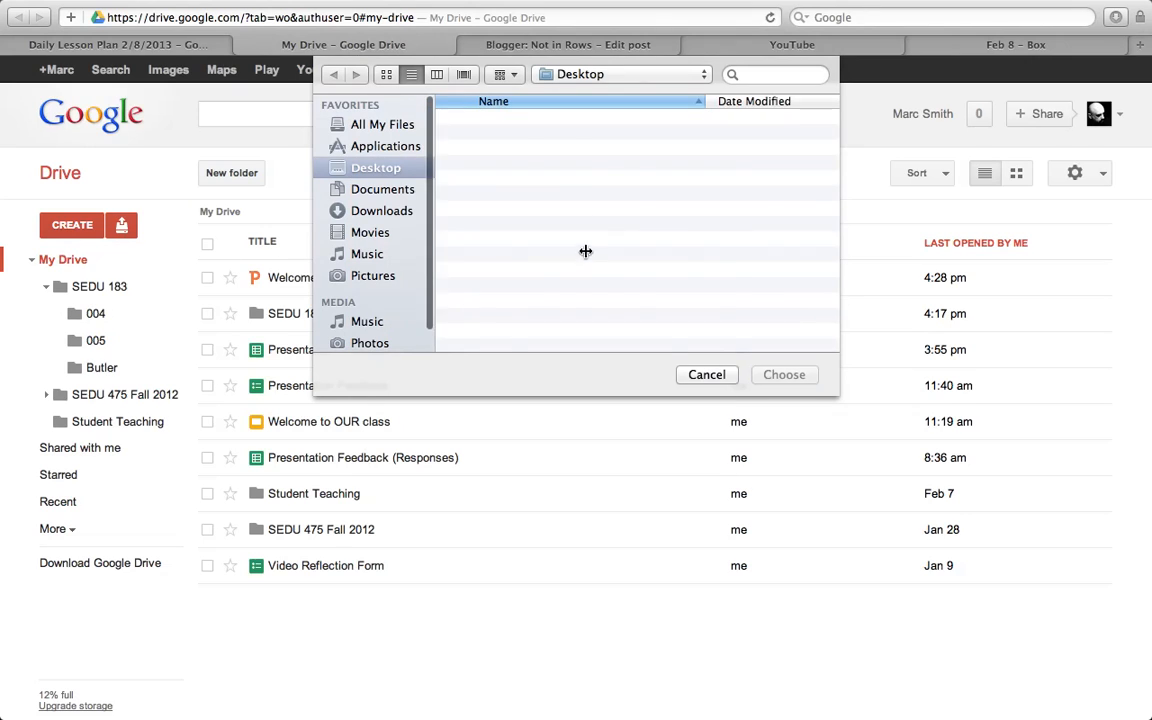
{"action": "left_click", "coordinate": [705, 376]}
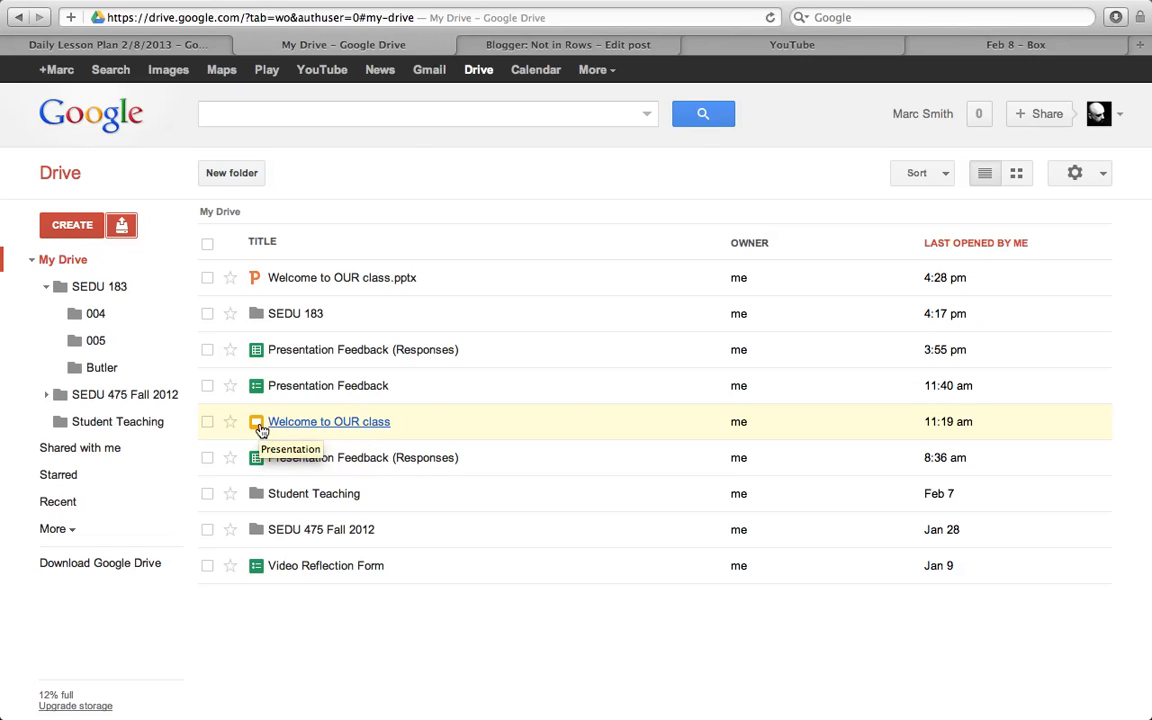
Open the converted "Welcome to OUR class" presentation, view its second slide and return to the first.
{"action": "left_click", "coordinate": [304, 428]}
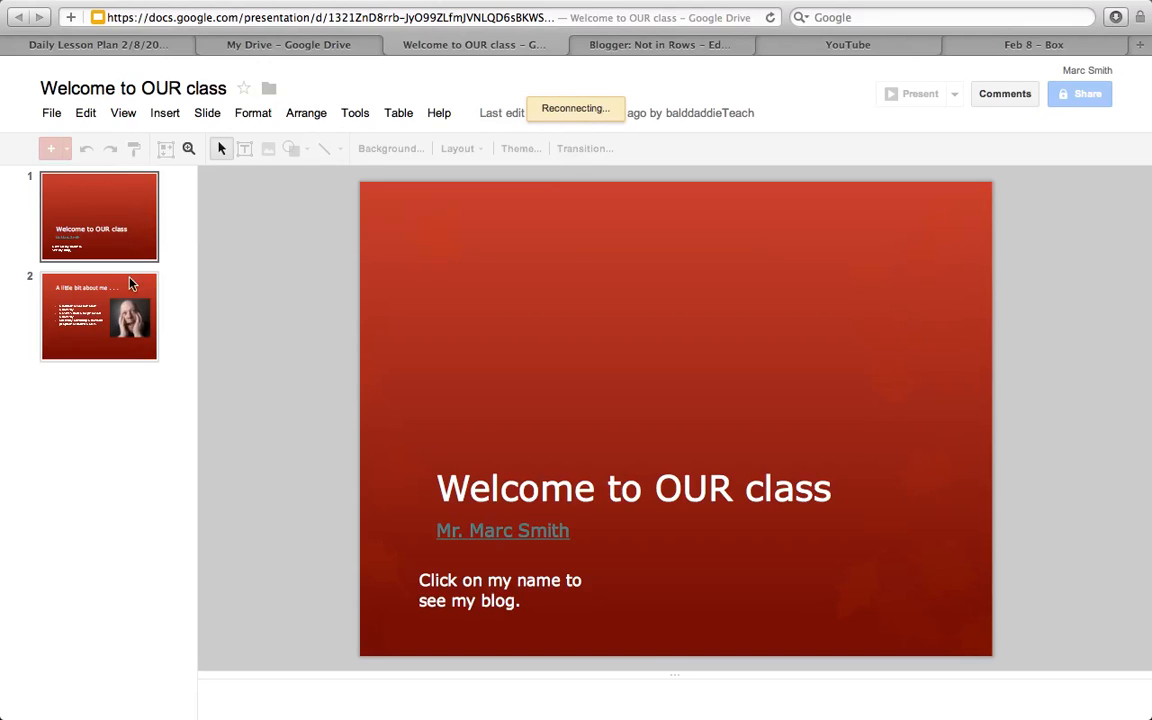
{"action": "left_click", "coordinate": [85, 342]}
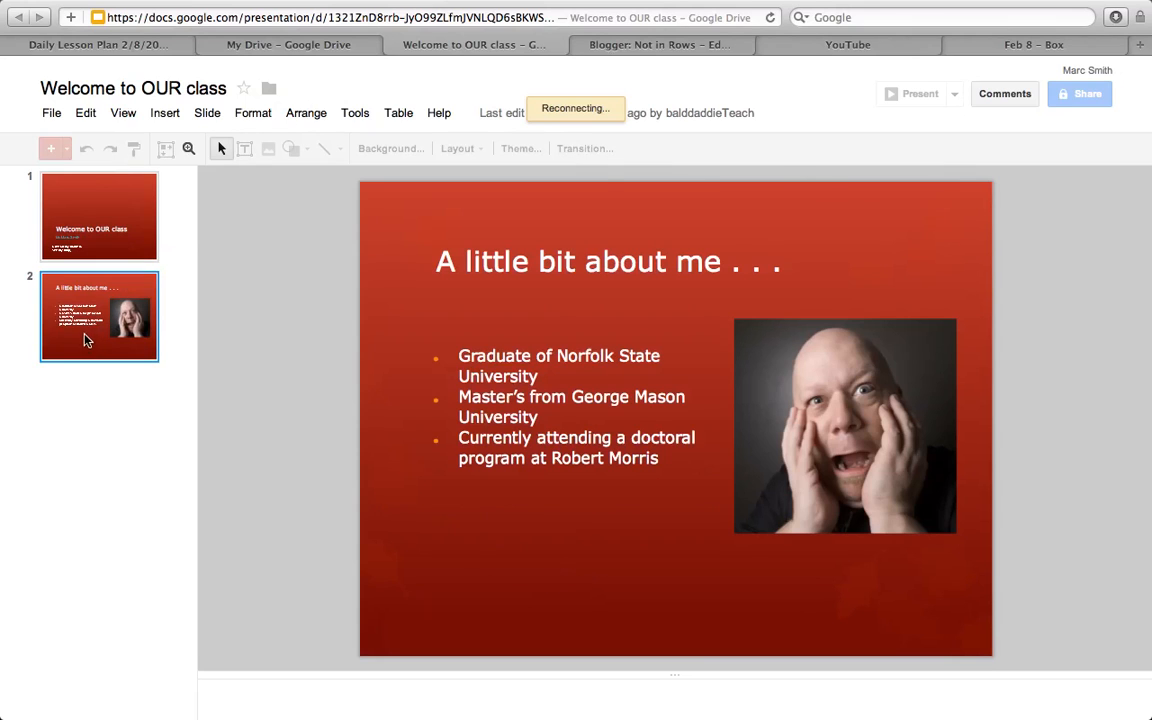
{"action": "left_click", "coordinate": [120, 218]}
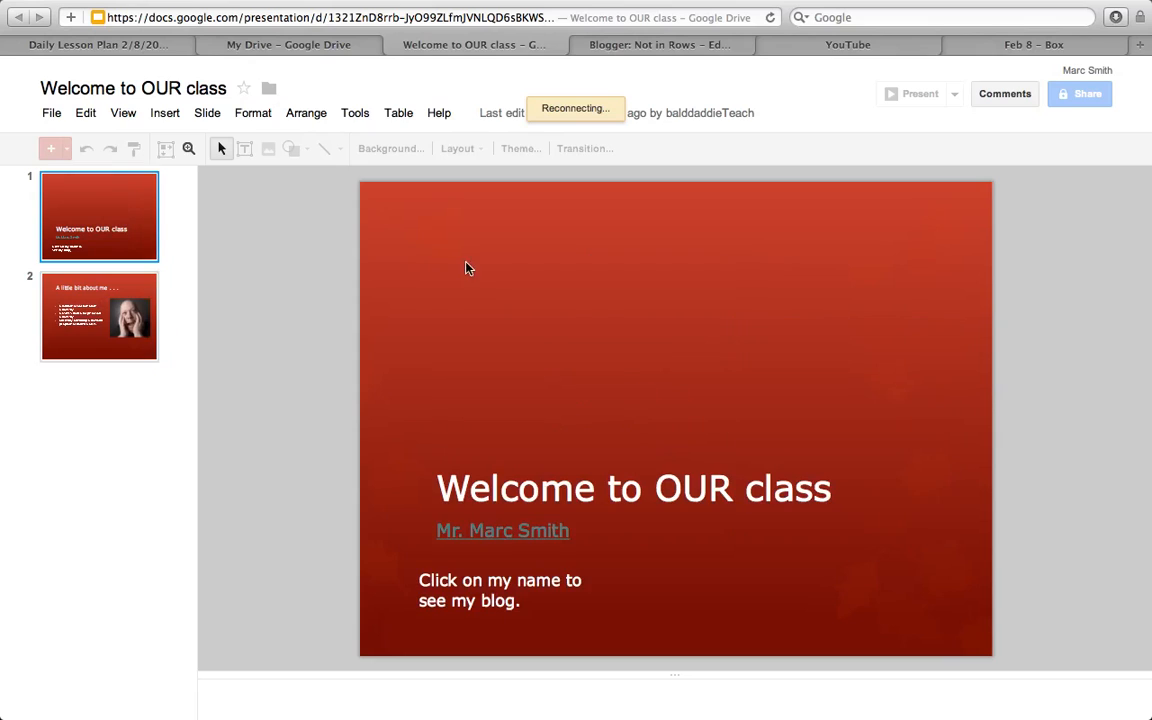
{"action": "left_click", "coordinate": [573, 329]}
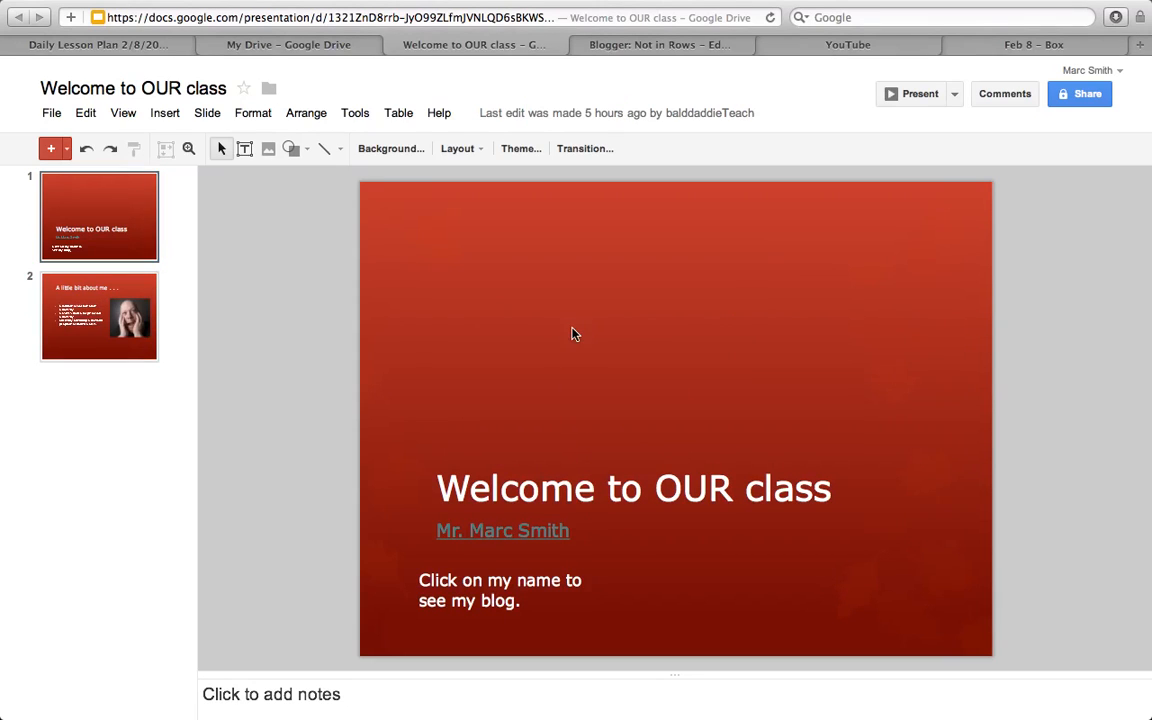
Inspect the title text, the linked name below it and the available insert options on the first slide.
{"action": "left_click", "coordinate": [568, 493]}
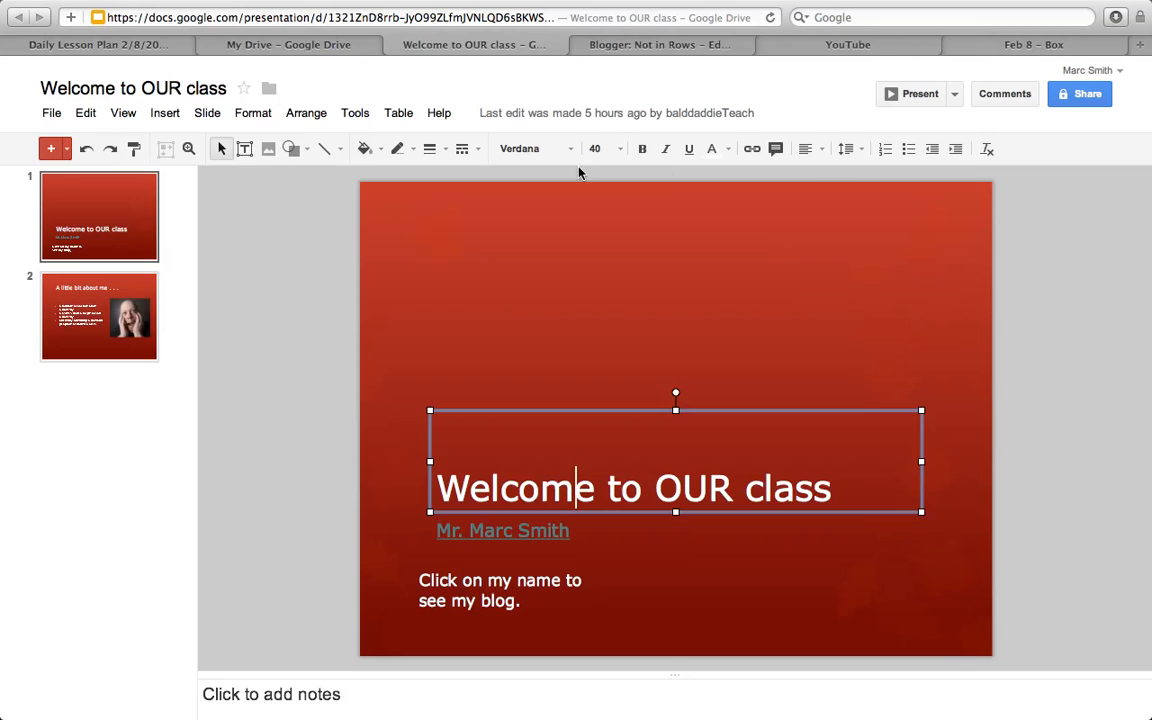
{"action": "left_click", "coordinate": [477, 535]}
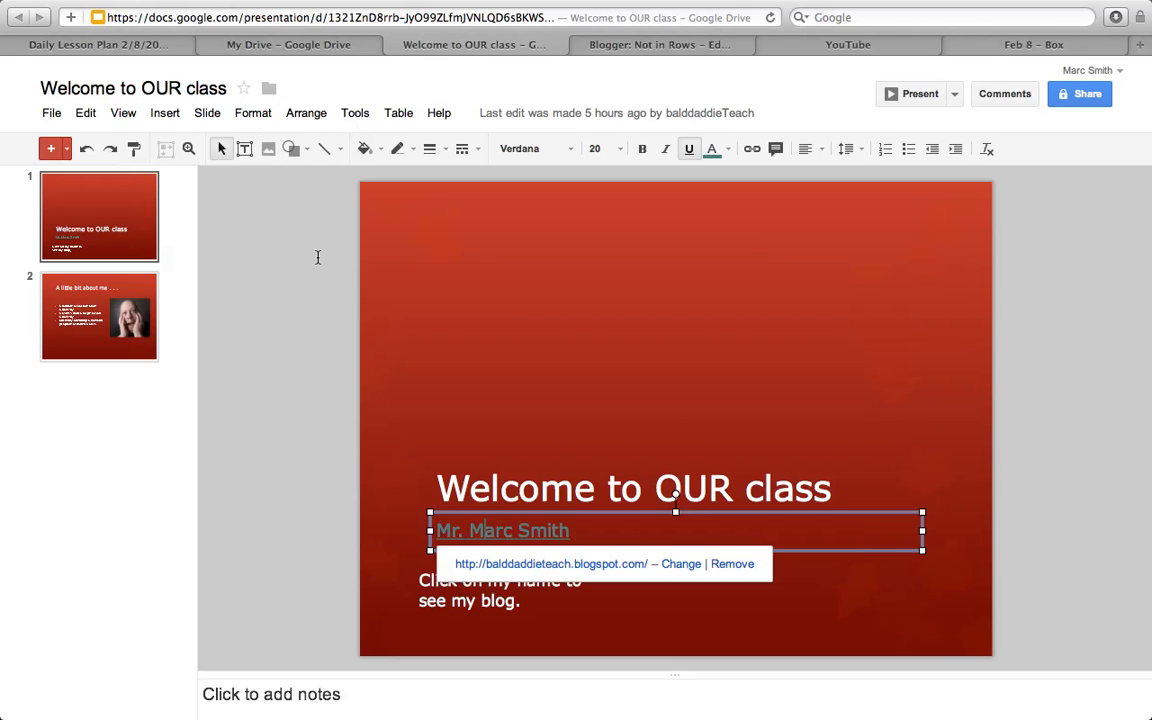
{"action": "left_click", "coordinate": [166, 114]}
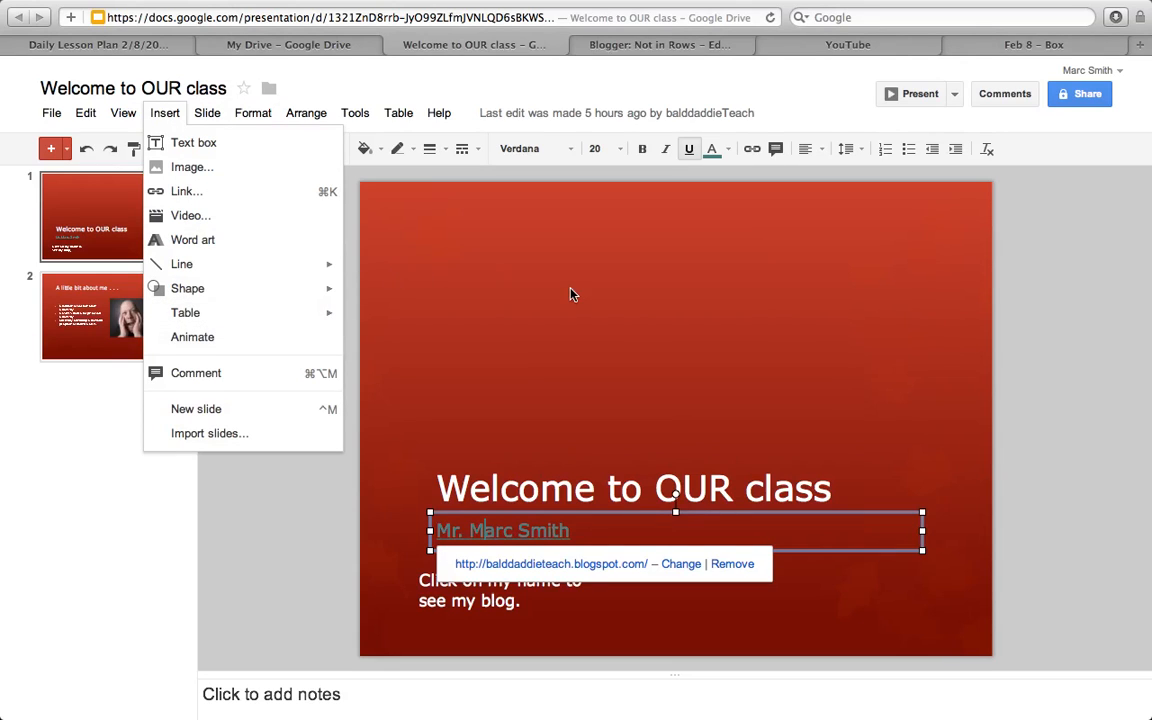
{"action": "left_click", "coordinate": [591, 317]}
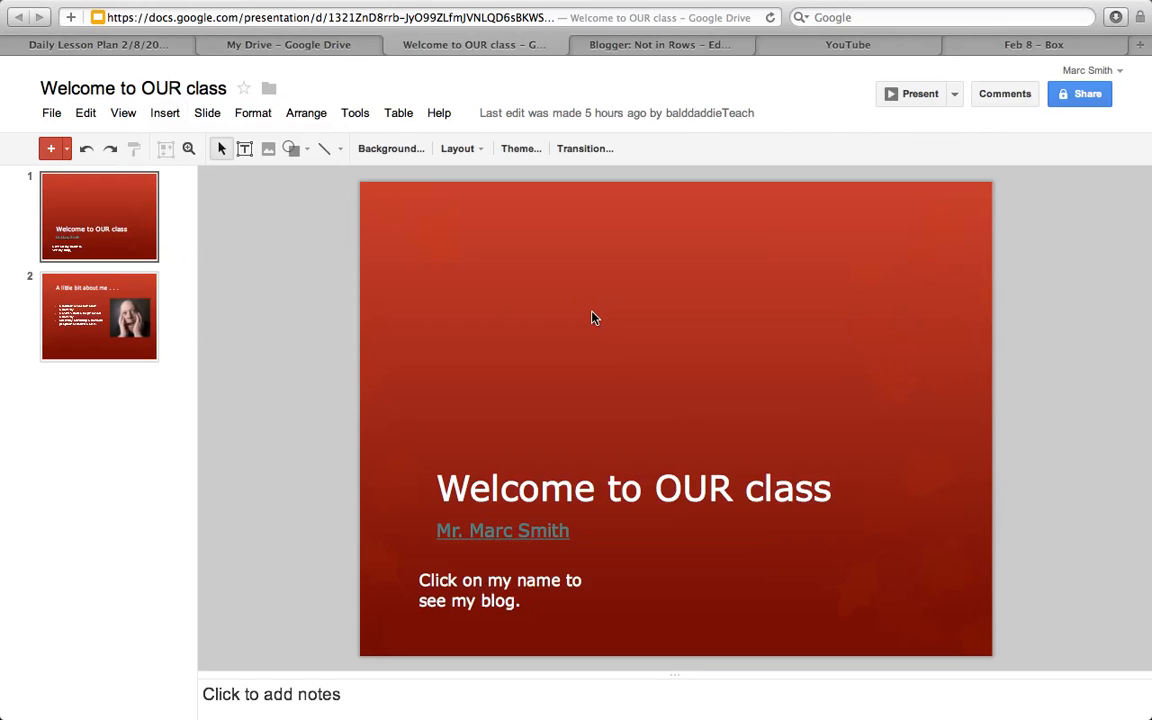
Return to My Drive and reopen "Welcome to OUR class.pptx".
{"action": "left_click", "coordinate": [293, 46]}
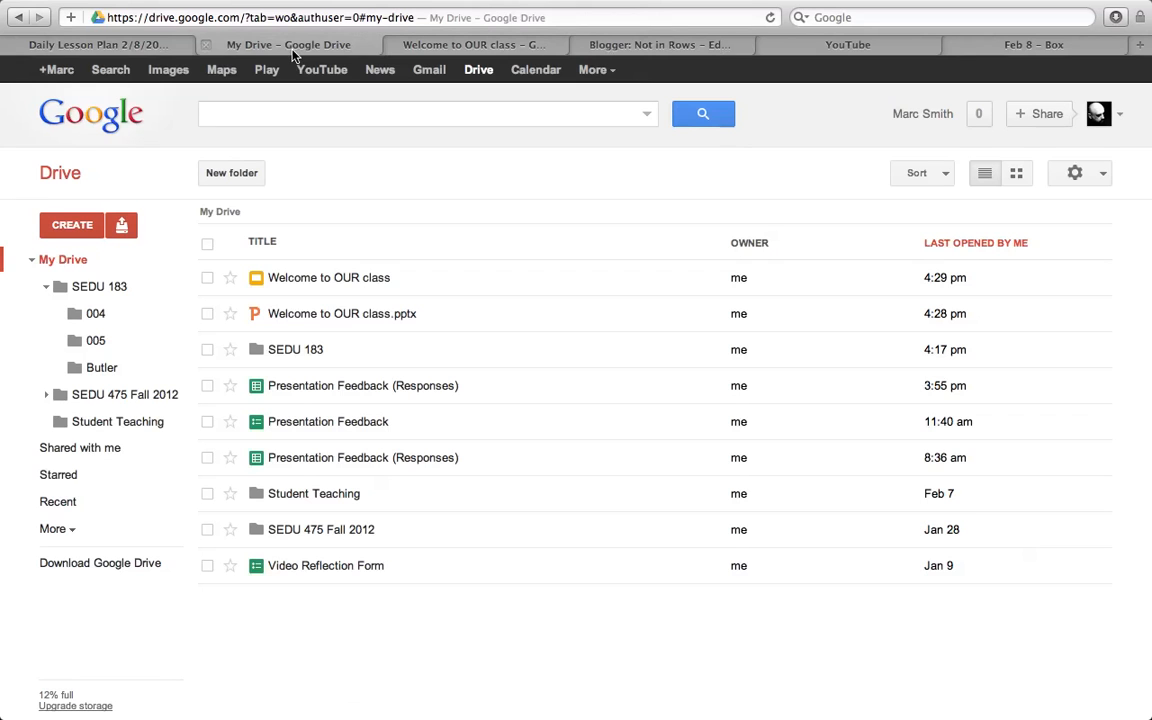
{"action": "left_click", "coordinate": [333, 316]}
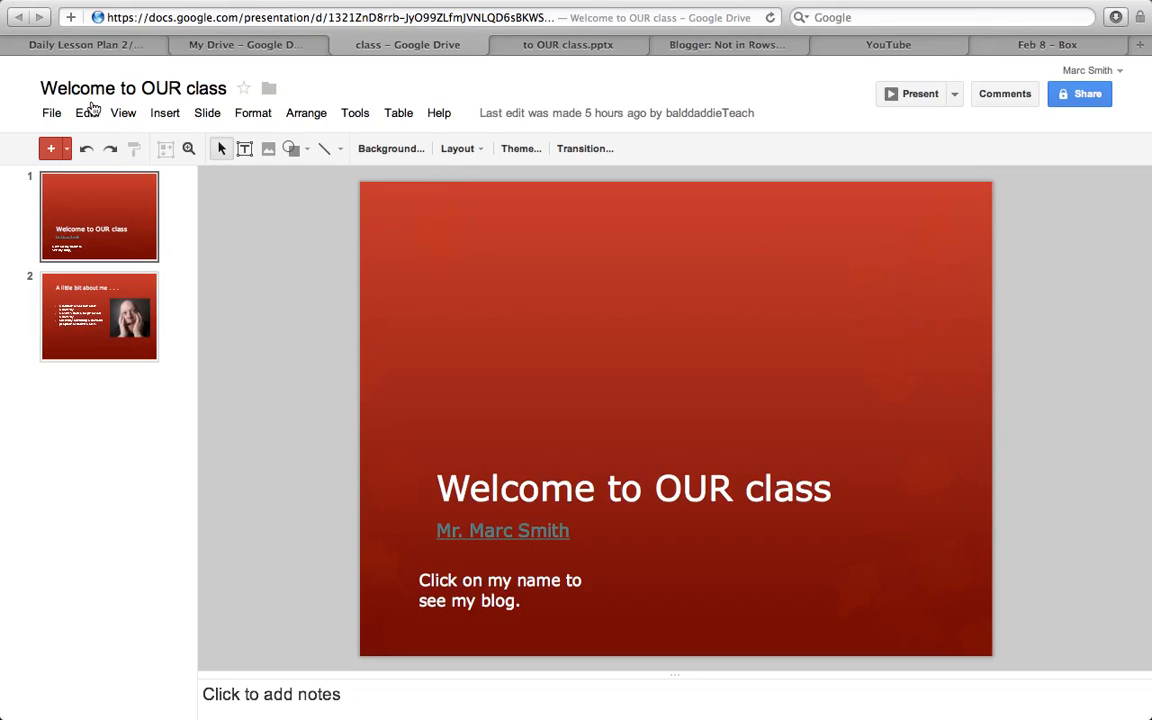
Select the embed code in the converted presentation's Publish to the web settings and switch to the "Welcome to OUR Class" post in Blogger.
{"action": "left_click", "coordinate": [51, 115]}
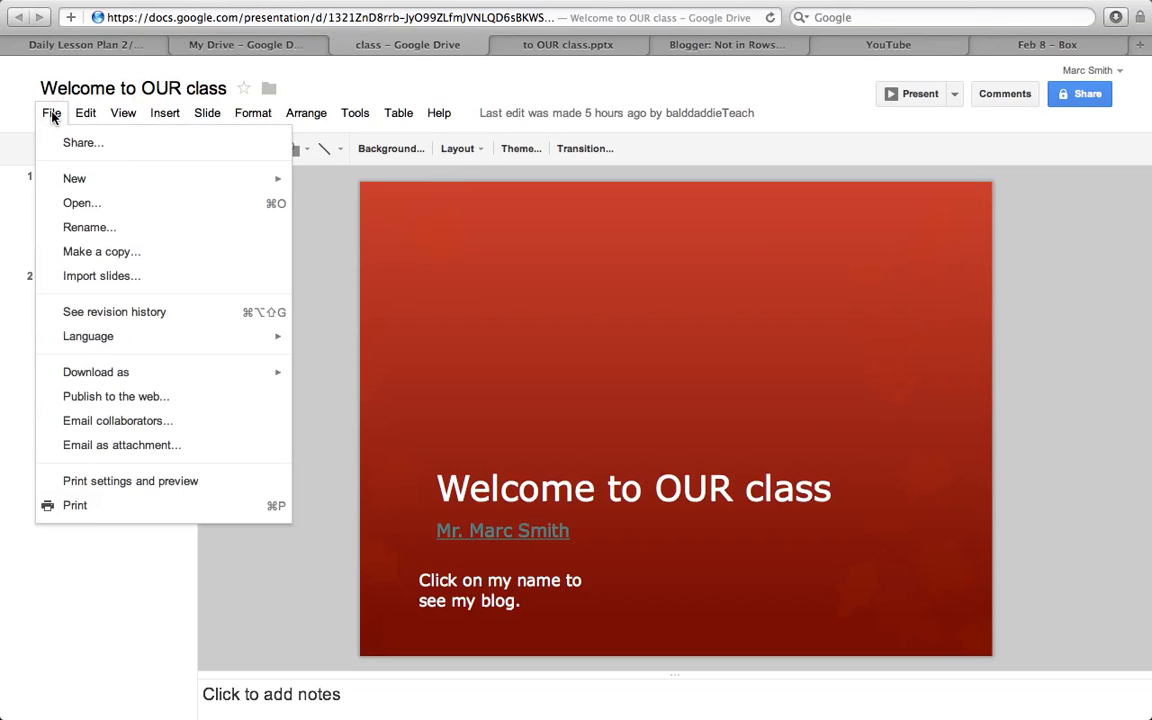
{"action": "mouse_move", "coordinate": [107, 339]}
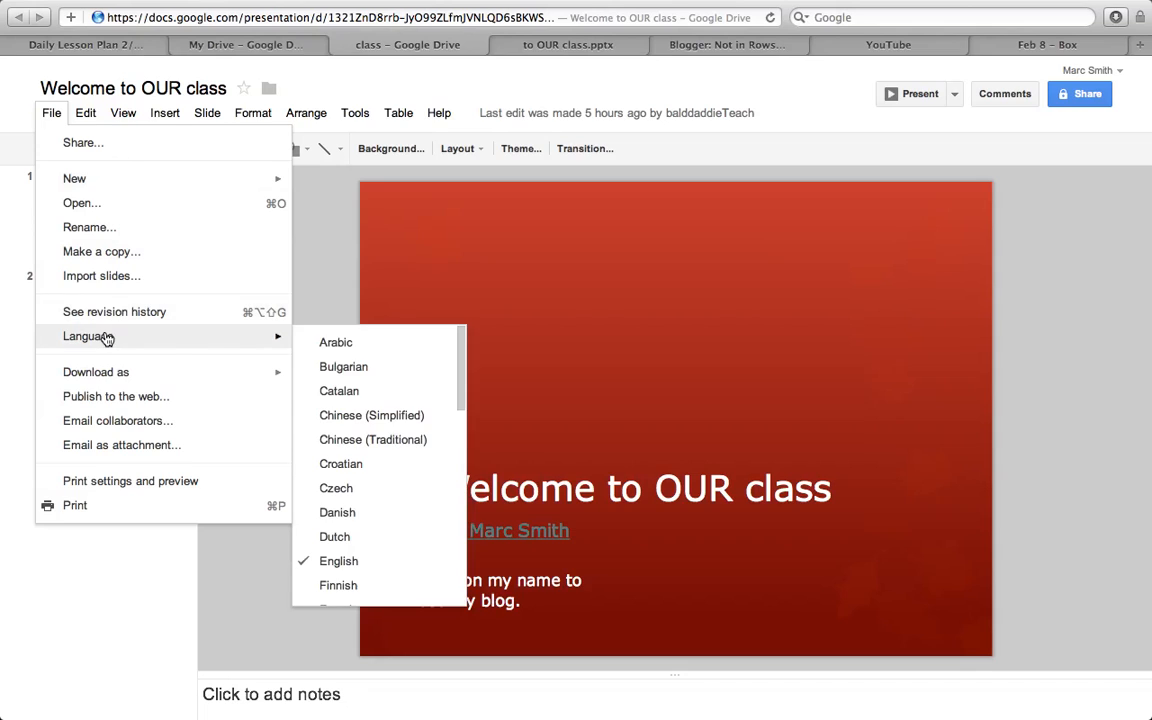
{"action": "mouse_move", "coordinate": [150, 380]}
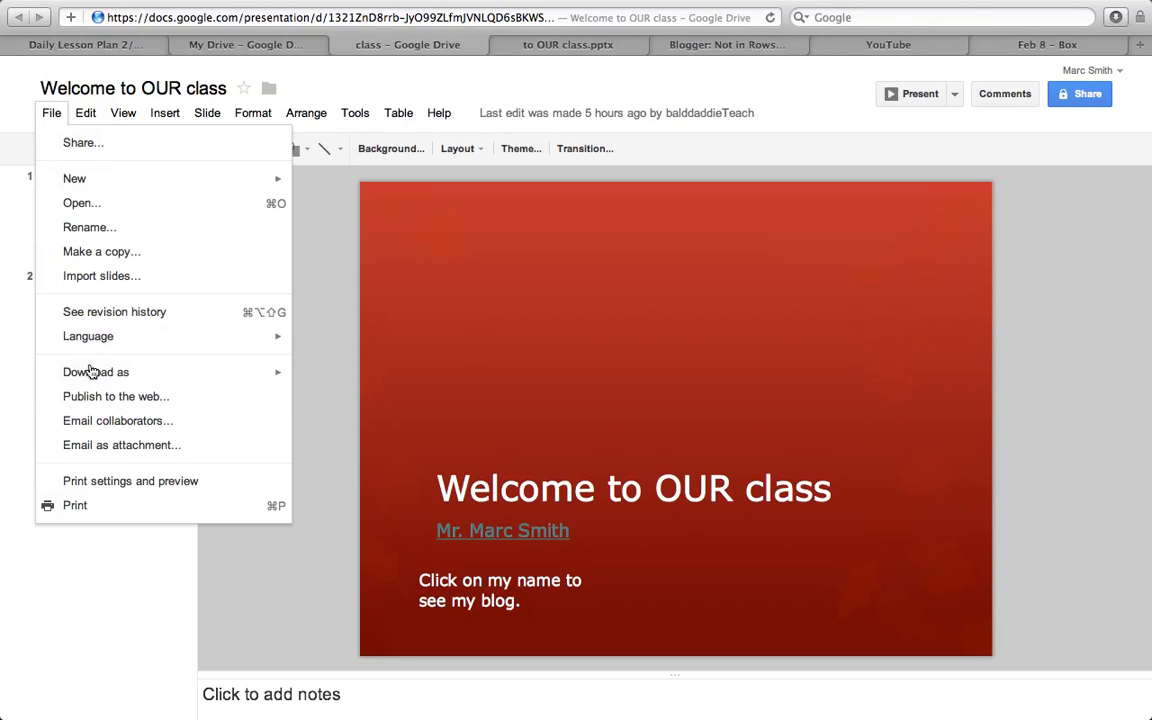
{"action": "left_click", "coordinate": [99, 402]}
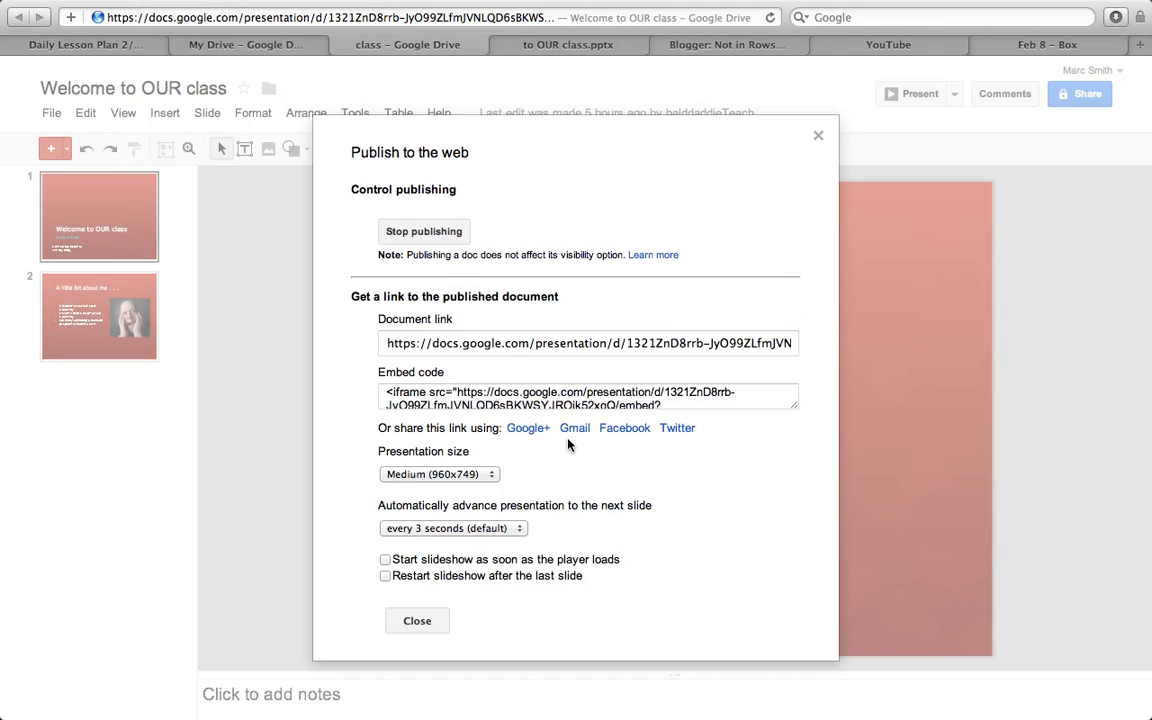
{"action": "left_click", "coordinate": [387, 396]}
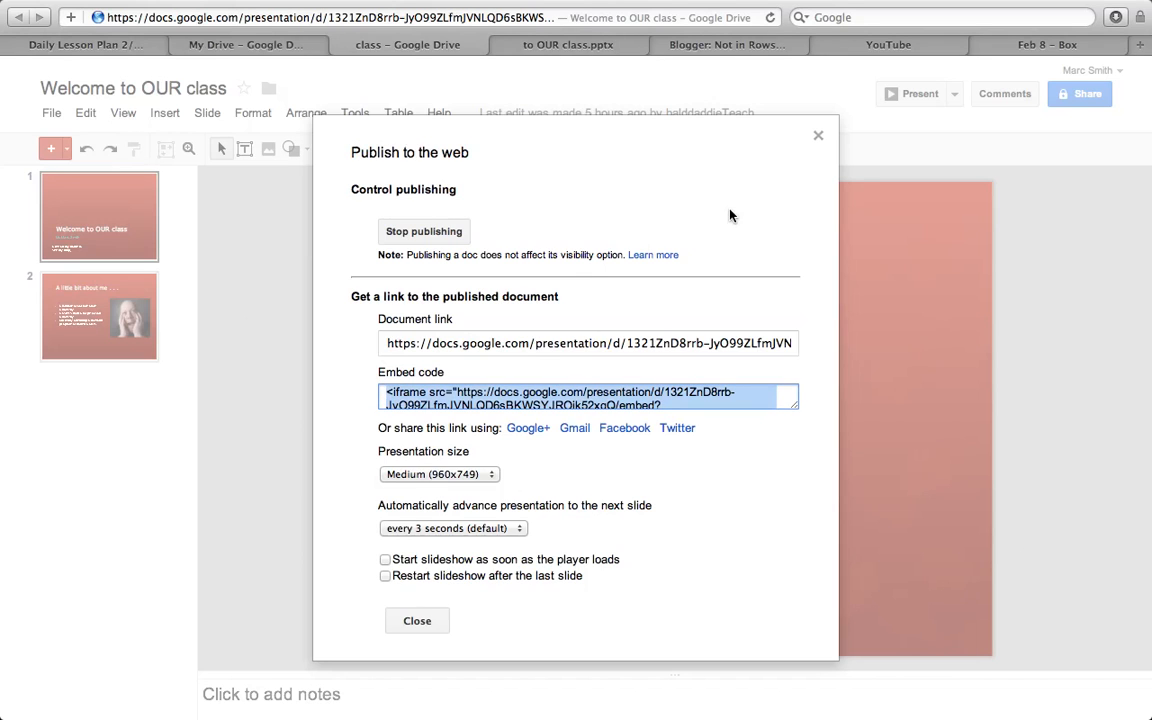
{"action": "left_click", "coordinate": [745, 48]}
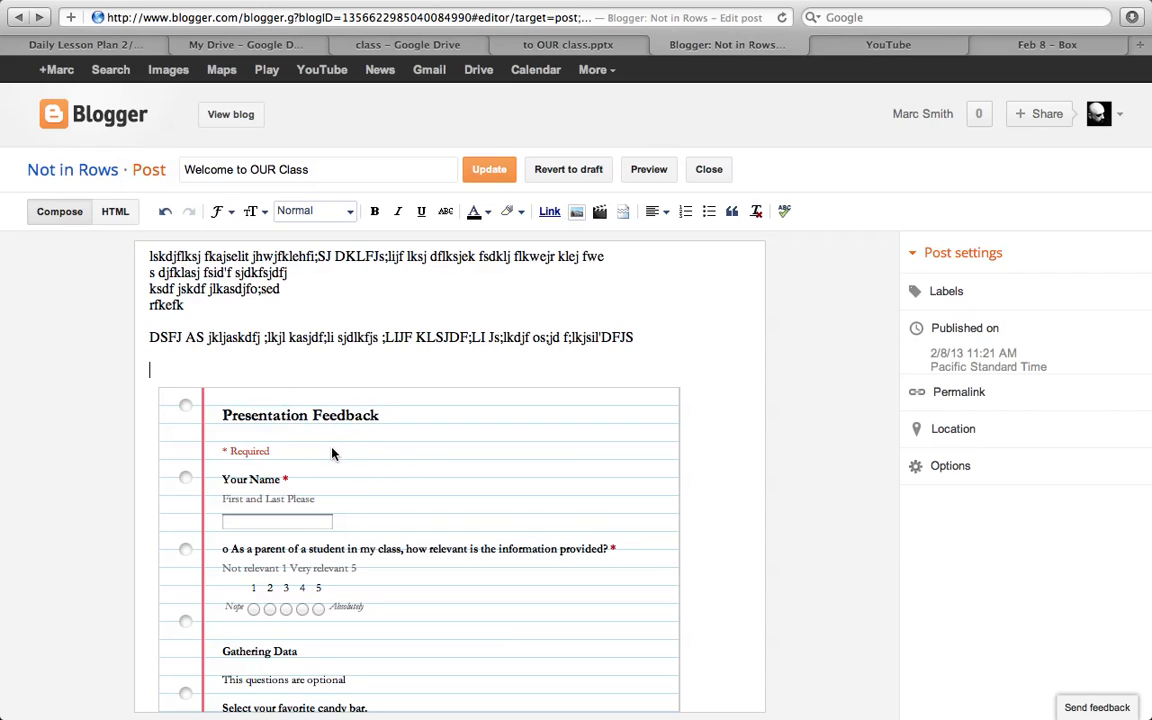
Paste the presentation's embed code into the post's HTML on its own line above the feedback form's iframe and return to the visual view.
{"action": "left_click", "coordinate": [115, 212]}
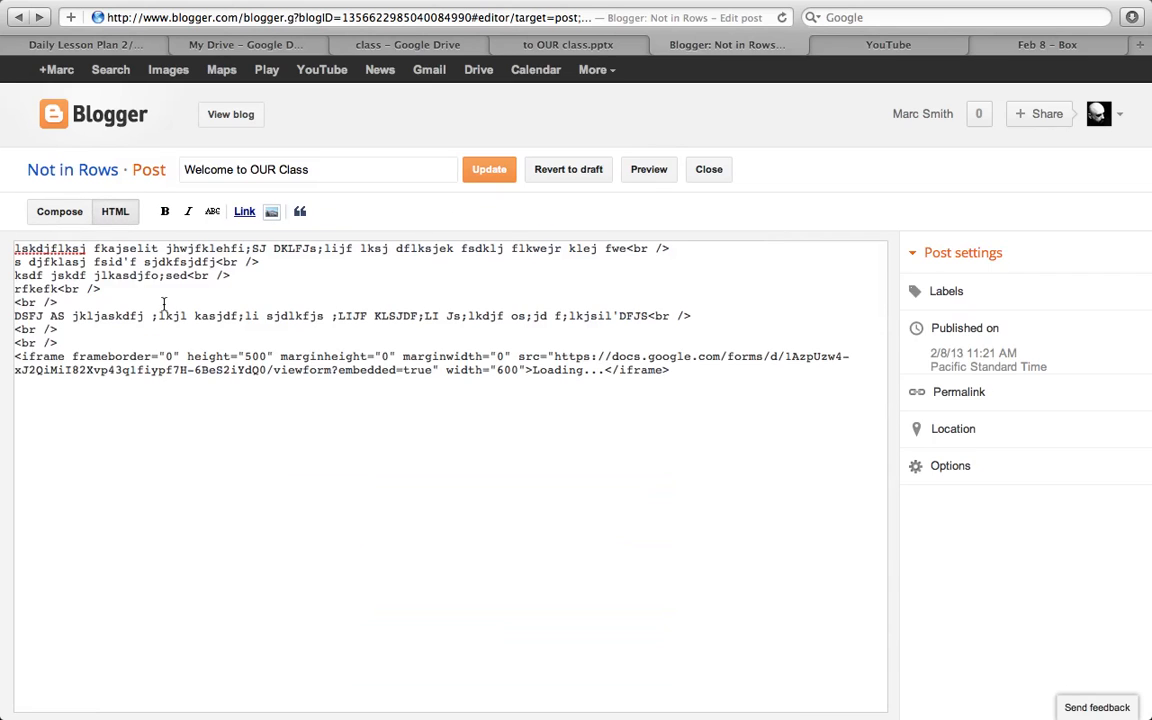
{"action": "left_click_drag", "start_coordinate": [17, 352], "coordinate": [681, 380]}
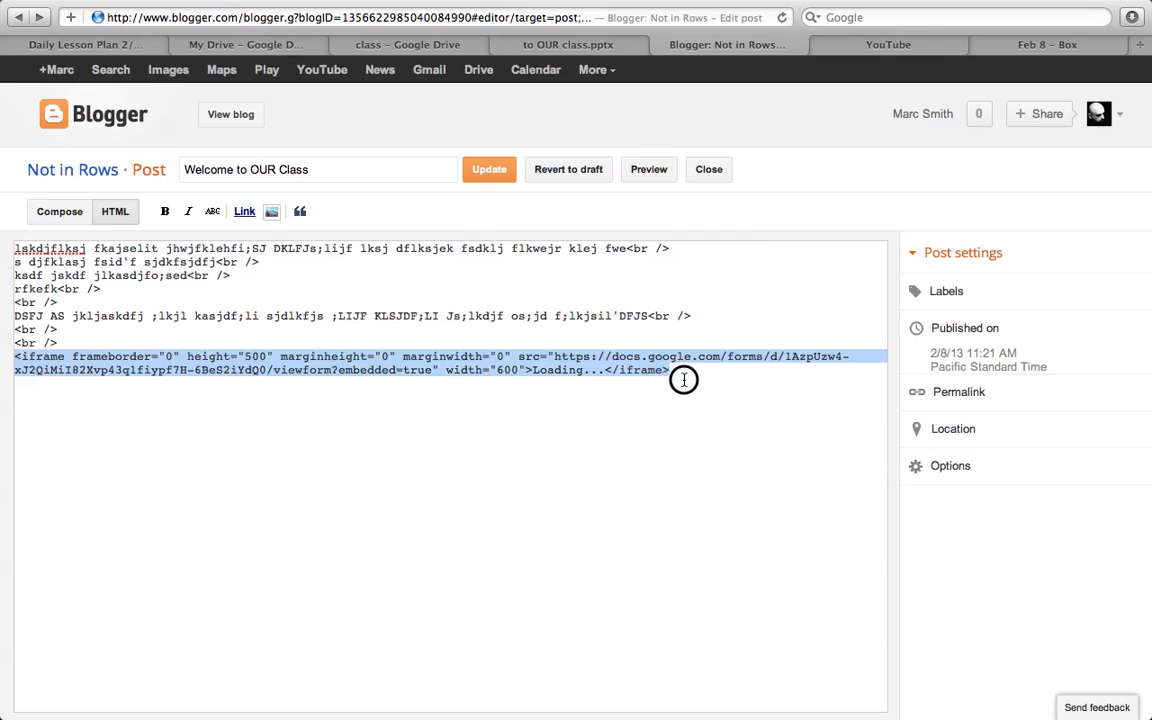
{"action": "left_click", "coordinate": [76, 342]}
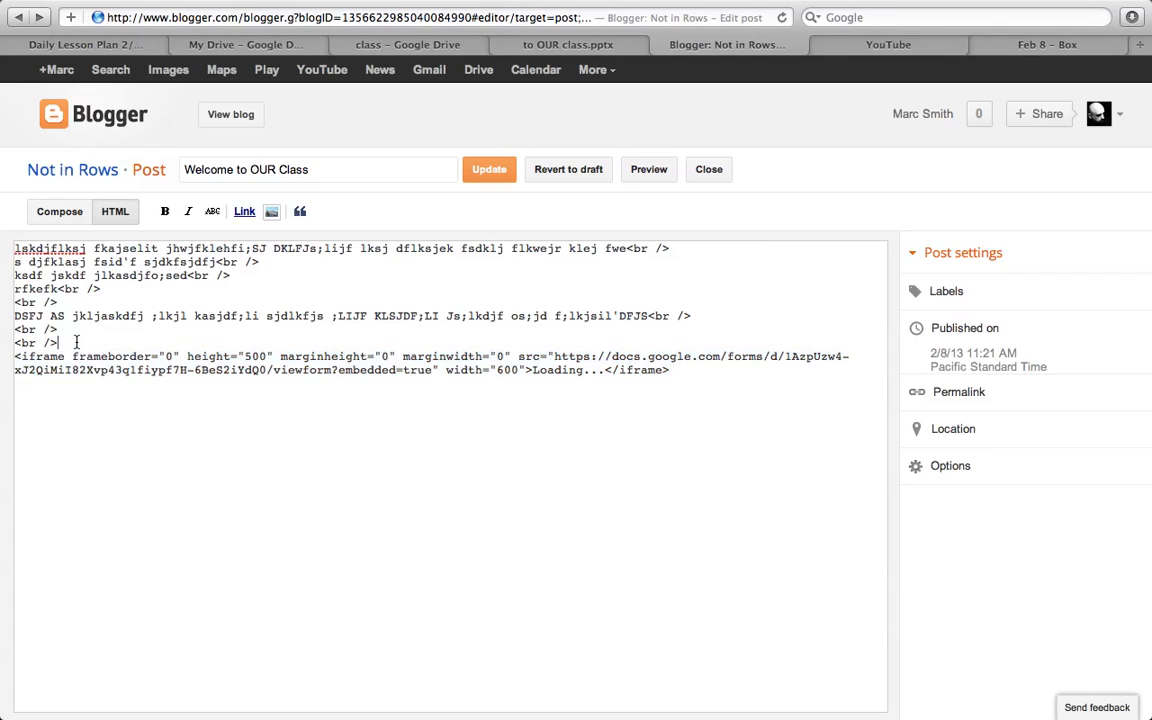
{"action": "key", "text": "Return"}
{"action": "key", "text": "Return"}
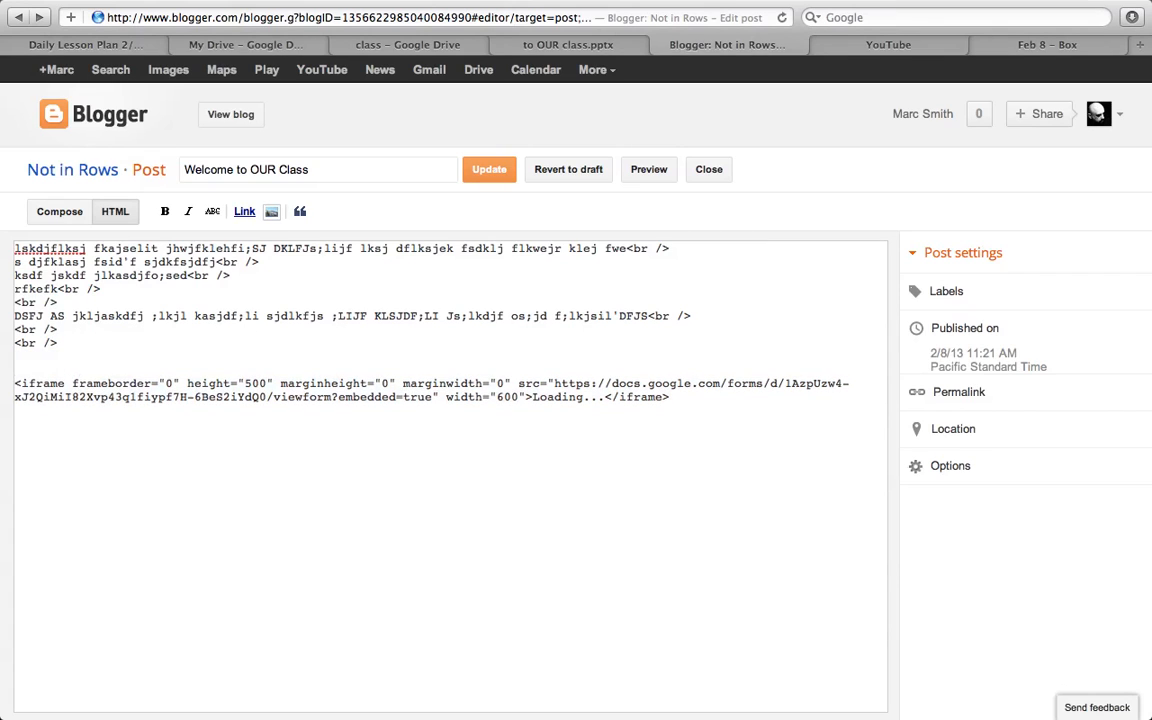
{"action": "key", "text": "Return"}
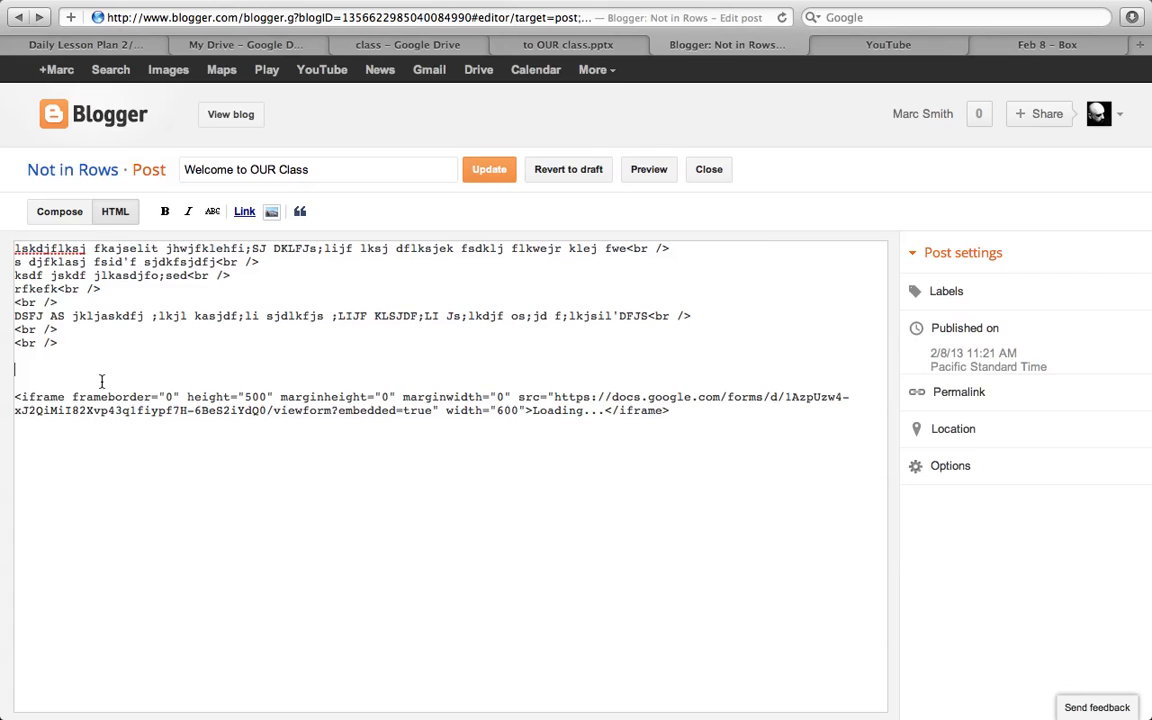
{"action": "type", "text": "<iframe src=\"https://docs.google.com/presentation/d/1321ZnD8rrb-Jy099ZLfmJVNLQD6sBKWSYJROjk52xqQ/embed?start=false&loop=false&delayms=3000\" frameborder=\"0\" width=\"960\" height=\"749\" allowfullscreen=\"true\" mozallowfullscreen=\"true\" webkitallowfullscreen=\"true\"></iframe>"}
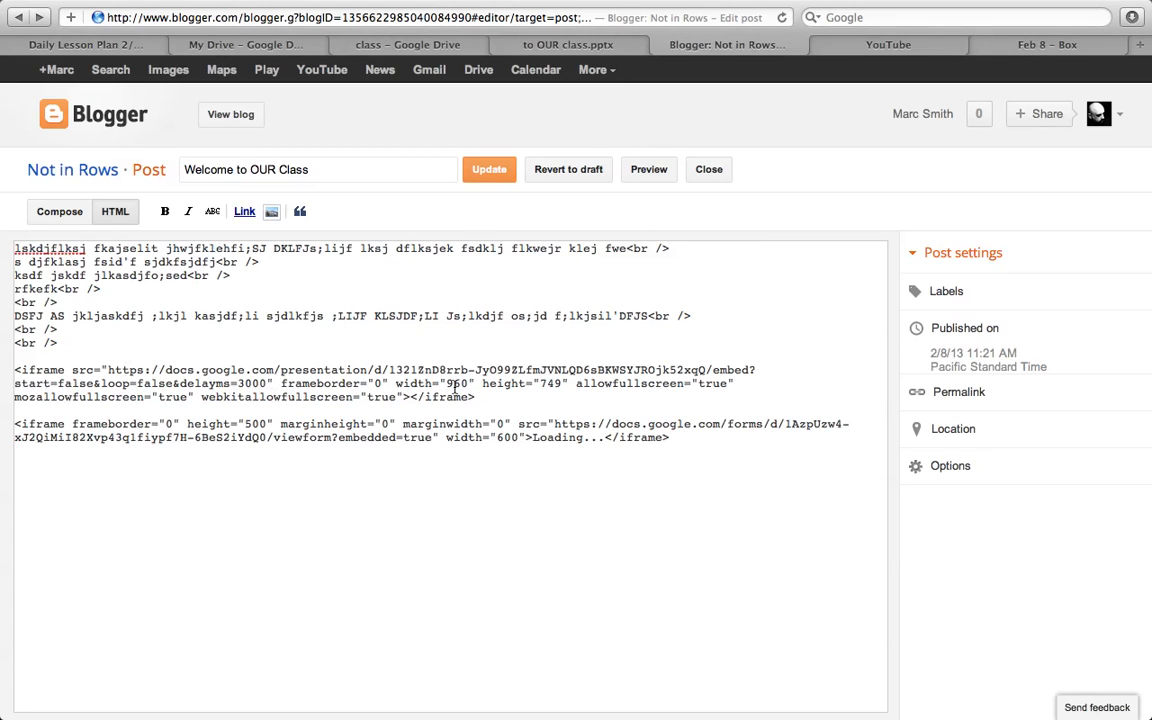
{"action": "left_click", "coordinate": [58, 211]}
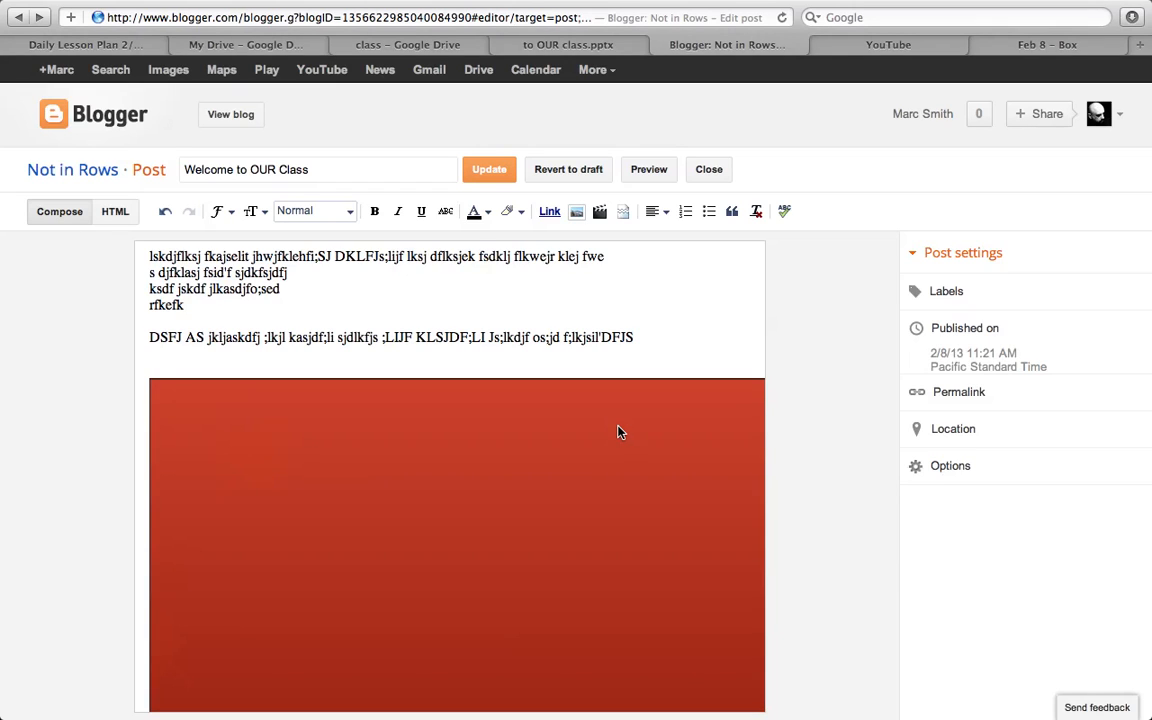
Set the embedded presentation's height to 600 and width to 550 in the post's HTML, and return to the visual view.
{"action": "left_click", "coordinate": [384, 387]}
{"action": "left_click", "coordinate": [178, 360]}
{"action": "left_click", "coordinate": [124, 214]}
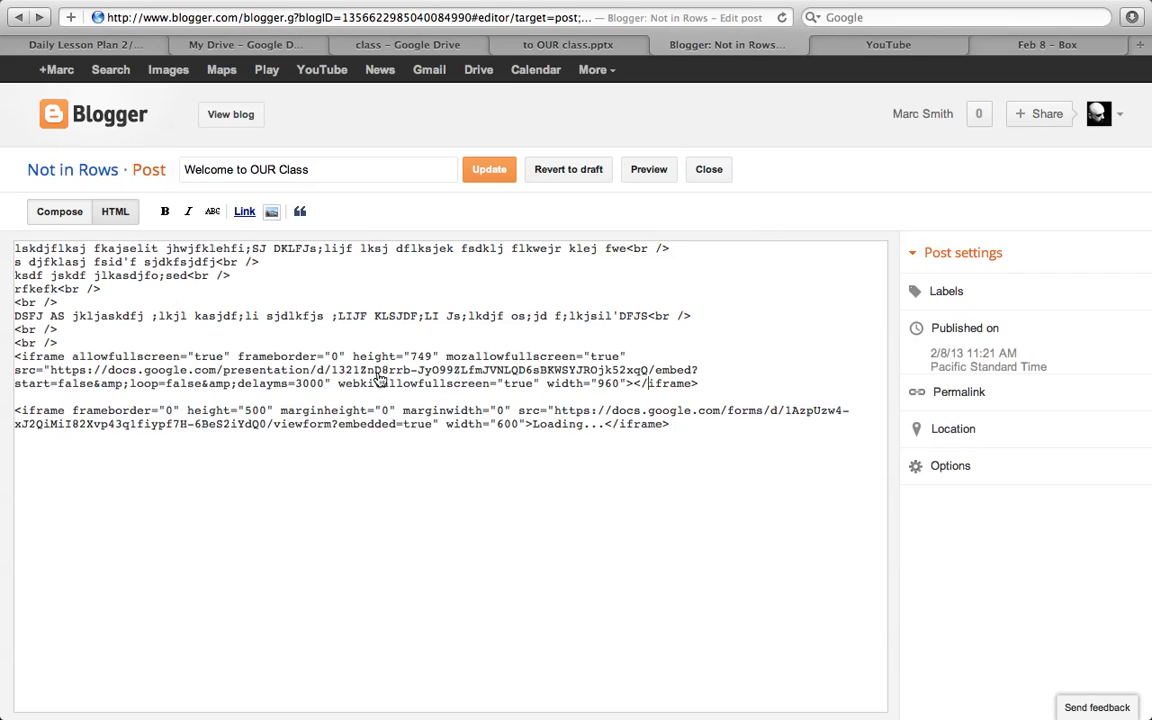
{"action": "double_click", "coordinate": [418, 357]}
{"action": "type", "text": "600"}
{"action": "double_click", "coordinate": [610, 384]}
{"action": "type", "text": "550"}
{"action": "left_click", "coordinate": [72, 213]}
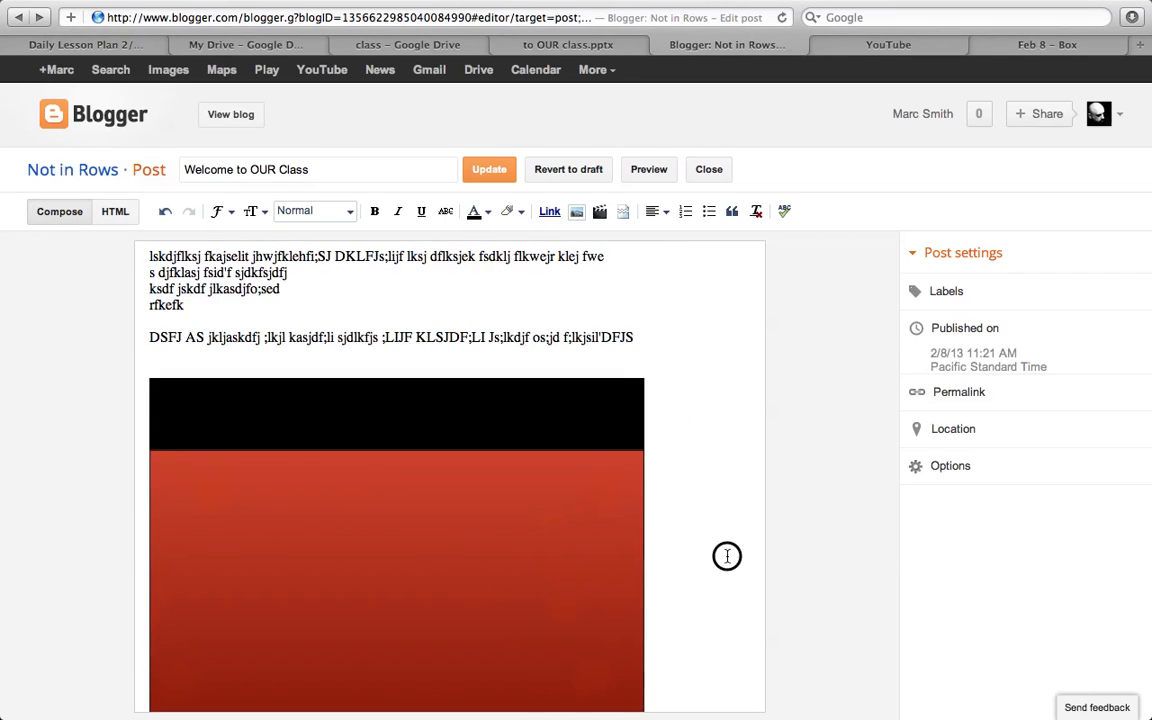
Update the "Welcome to OUR Class" post and cancel sharing it on Google+.
{"action": "left_click", "coordinate": [762, 556]}
{"action": "left_click", "coordinate": [746, 658]}
{"action": "left_click", "coordinate": [489, 172]}
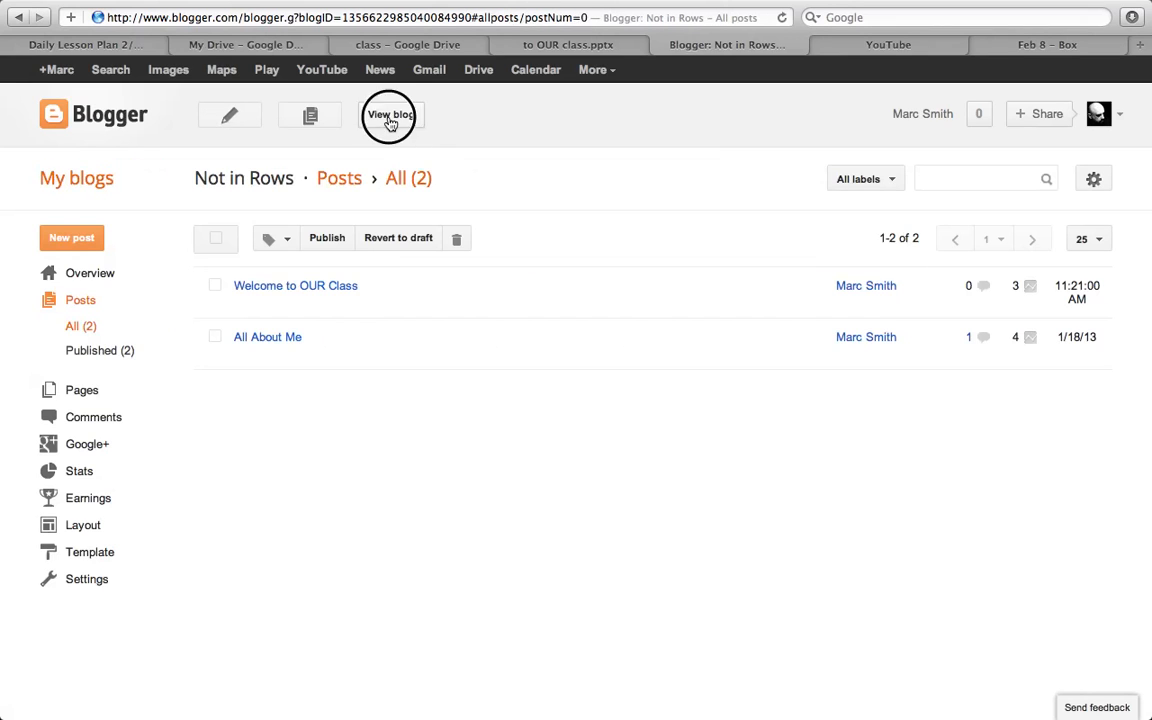
{"action": "left_click", "coordinate": [390, 120]}
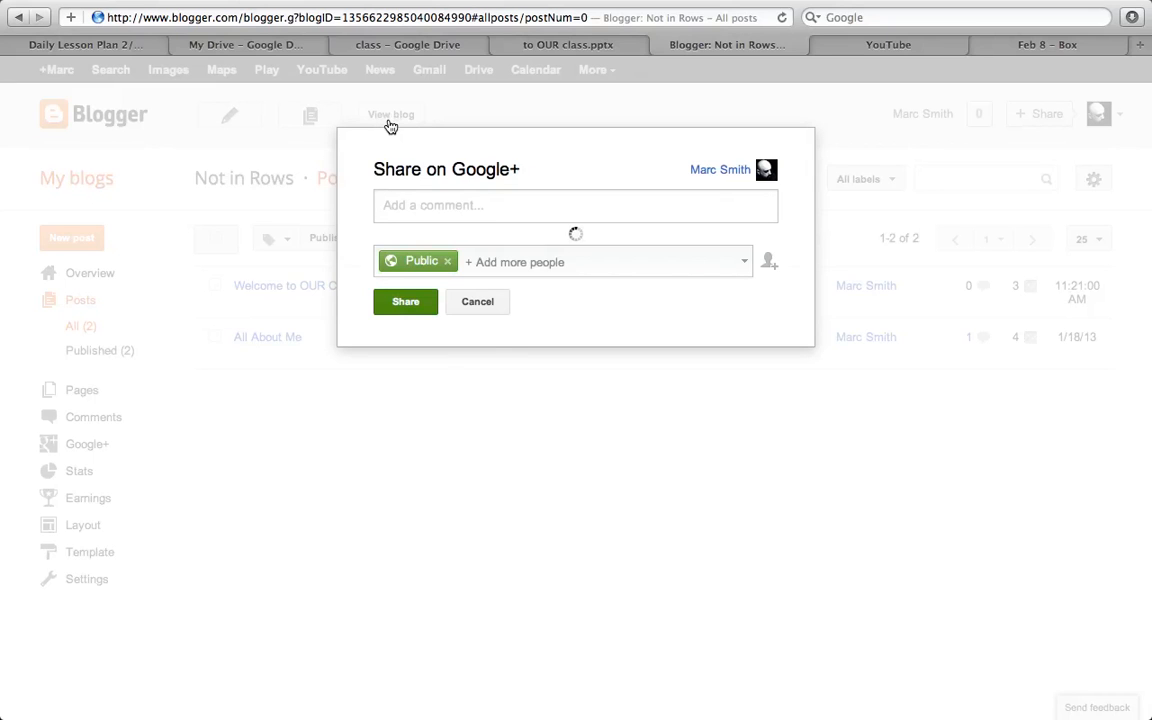
{"action": "left_click", "coordinate": [478, 302]}
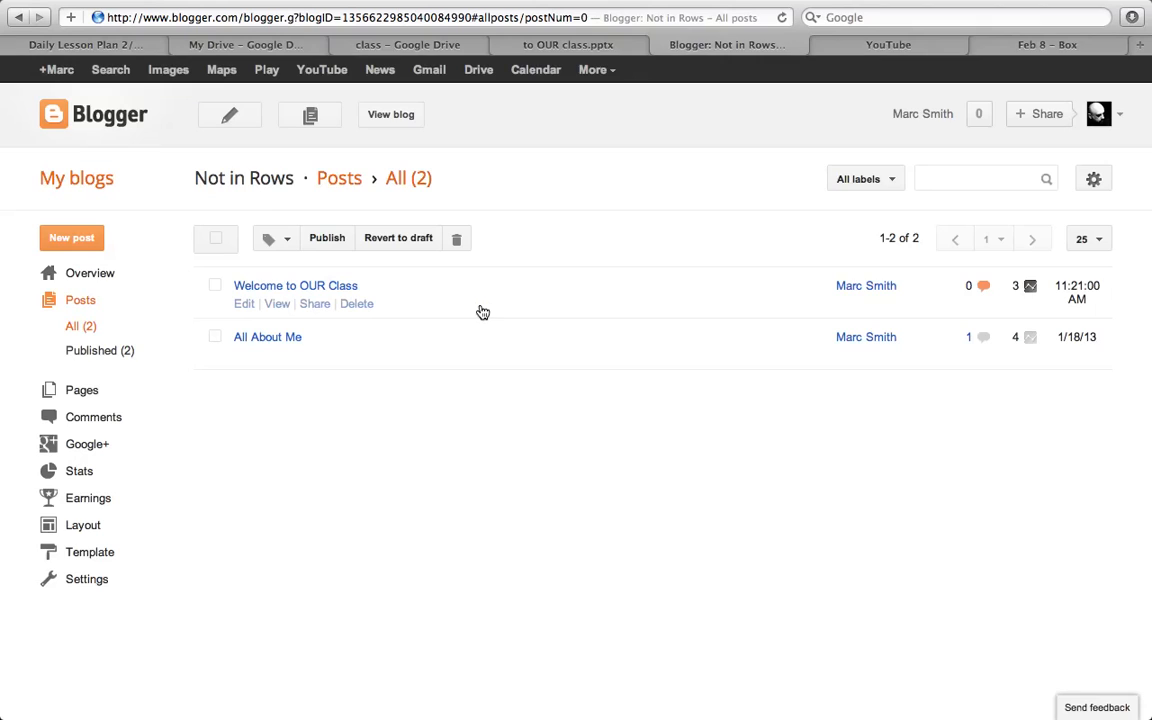
Open the live "Not in Rows" blog and examine the embedded presentation and feedback form in the "Welcome to OUR Class" post.
{"action": "left_click", "coordinate": [394, 119]}
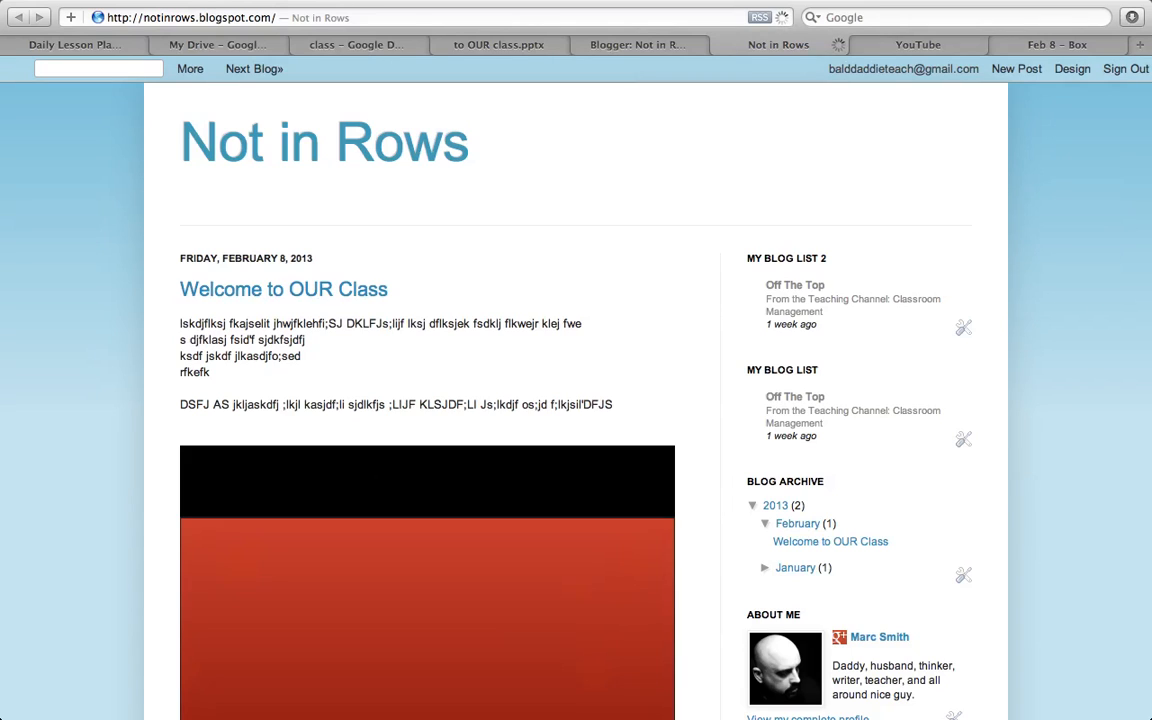
{"action": "scroll", "coordinate": [1103, 484], "scroll_direction": "down", "scroll_amount": 4}
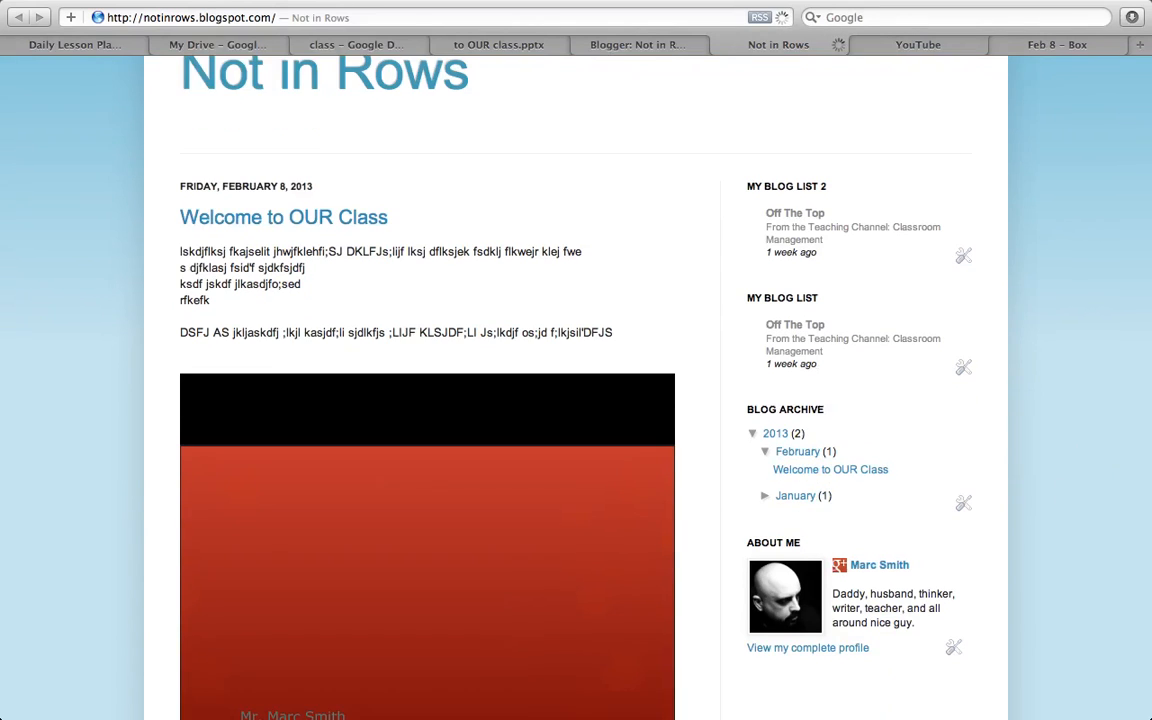
{"action": "scroll", "coordinate": [600, 390], "scroll_direction": "down", "scroll_amount": 1}
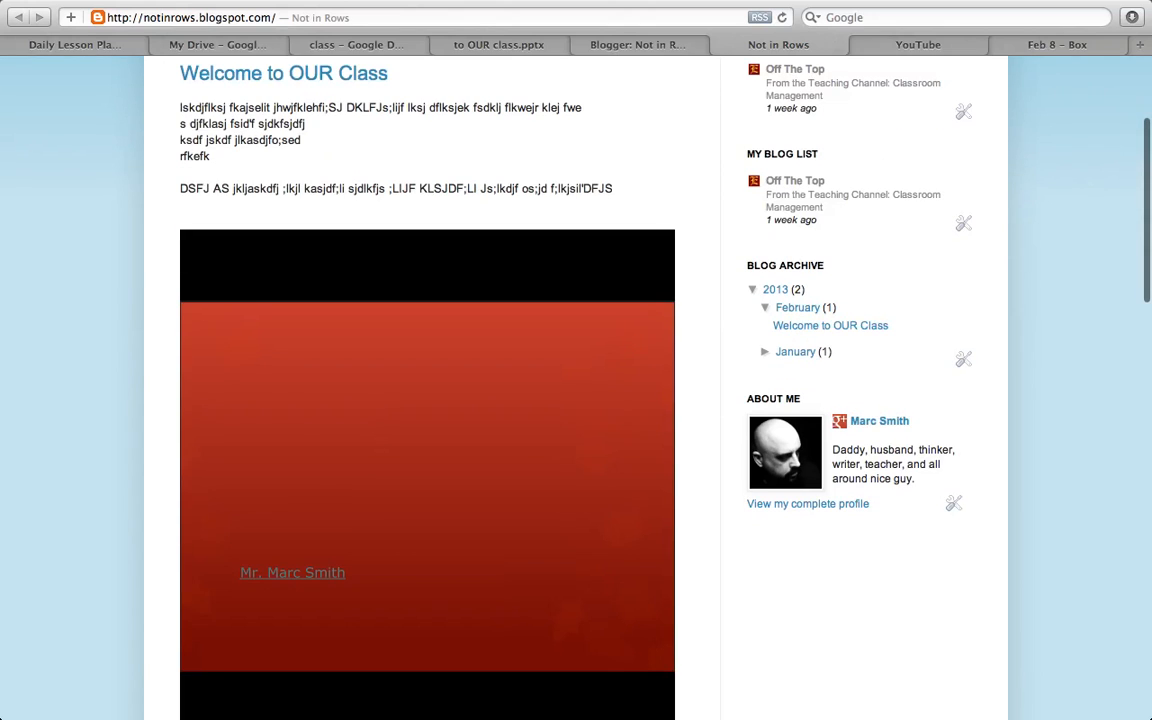
{"action": "scroll", "coordinate": [600, 390], "scroll_direction": "down", "scroll_amount": 2}
{"action": "scroll", "coordinate": [600, 390], "scroll_direction": "down", "scroll_amount": 1}
{"action": "scroll", "coordinate": [600, 390], "scroll_direction": "down", "scroll_amount": 10}
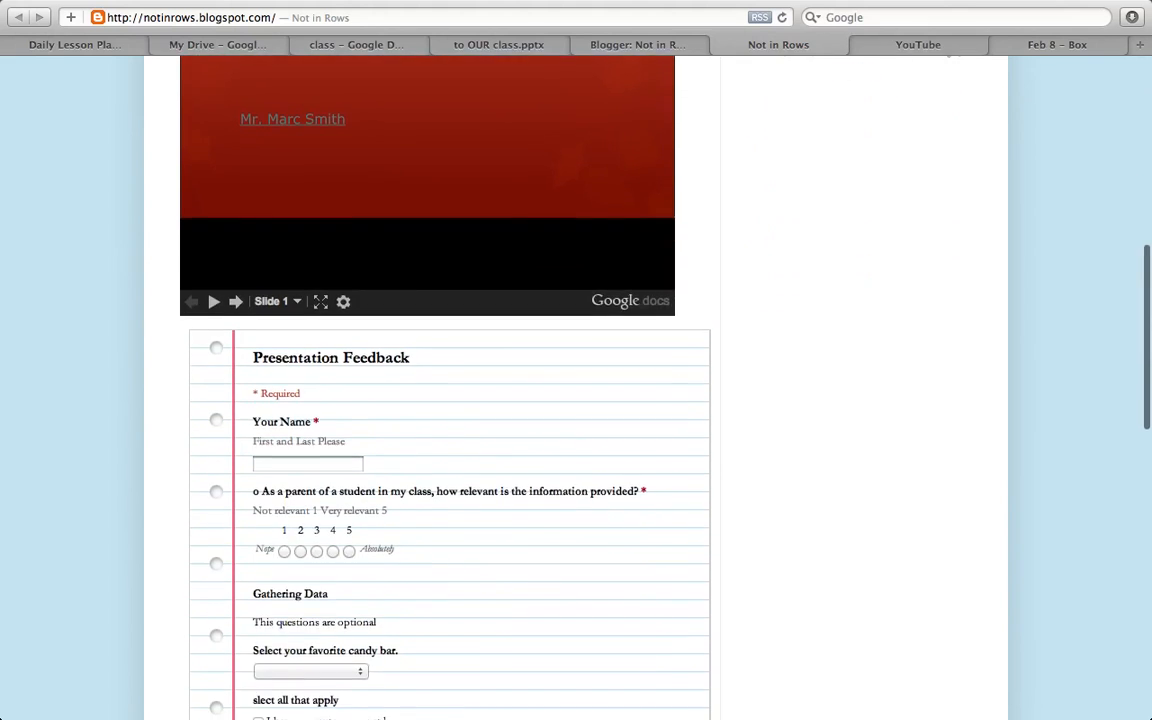
{"action": "scroll", "coordinate": [600, 390], "scroll_direction": "down", "scroll_amount": 9}
{"action": "scroll", "coordinate": [600, 390], "scroll_direction": "up", "scroll_amount": 13}
{"action": "scroll", "coordinate": [600, 390], "scroll_direction": "up", "scroll_amount": 11}
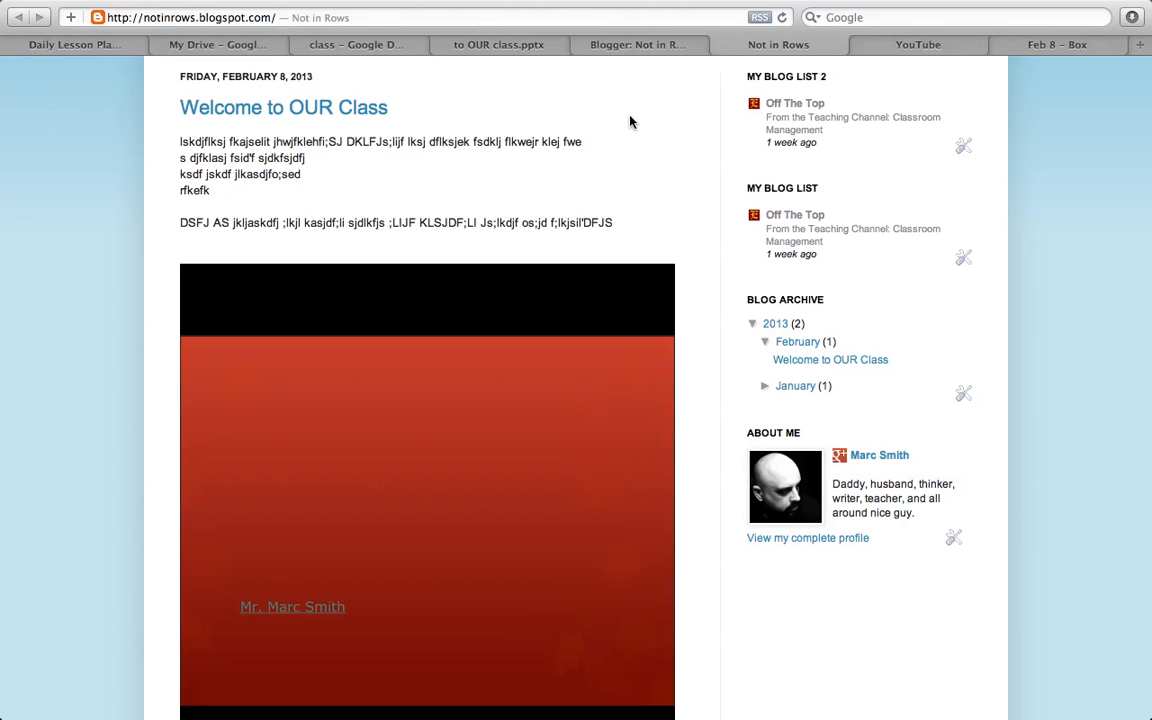
Reopen the "Welcome to OUR Class" post for editing and replace the presentation's iframe in its HTML with blank lines above the form's iframe.
{"action": "left_click", "coordinate": [634, 46]}
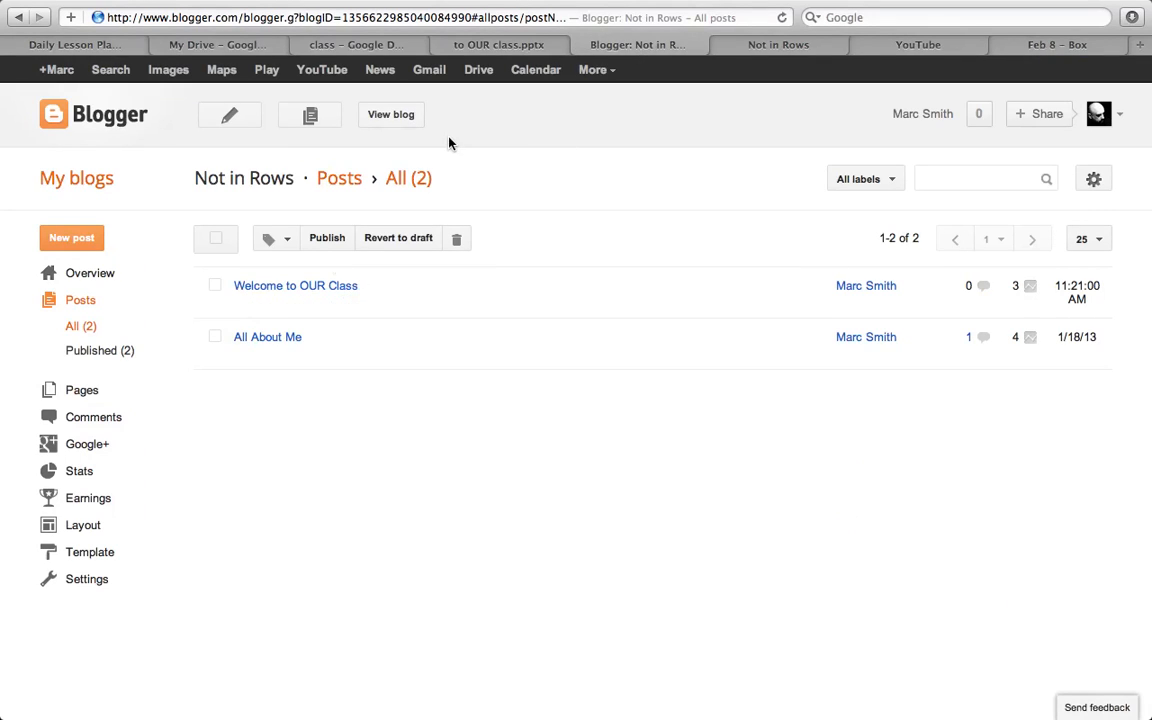
{"action": "mouse_move", "coordinate": [284, 305]}
{"action": "left_click", "coordinate": [249, 305]}
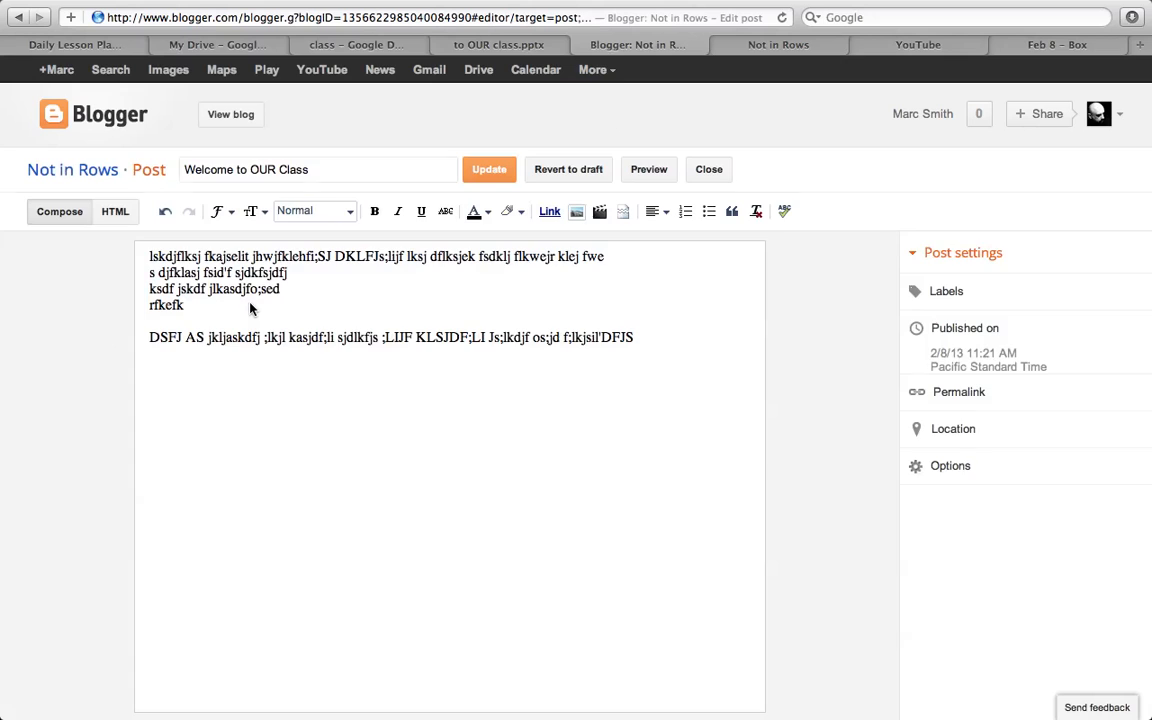
{"action": "left_click", "coordinate": [115, 211]}
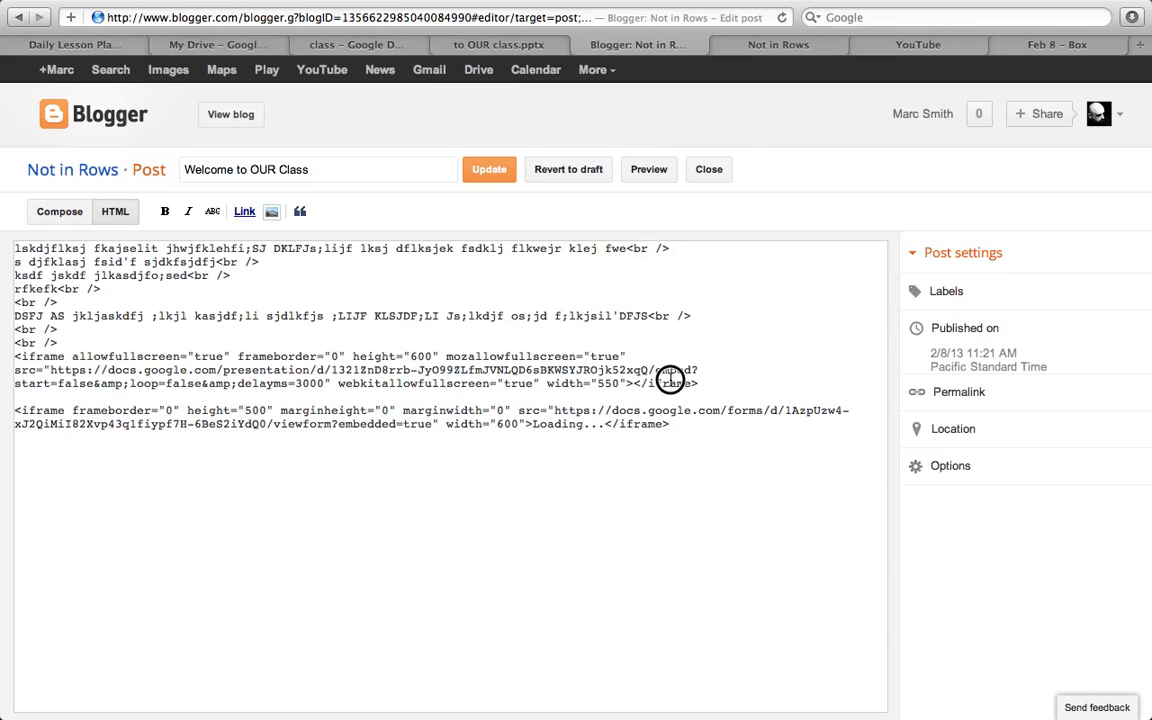
{"action": "triple_click", "coordinate": [697, 378]}
{"action": "key", "text": "BackSpace"}
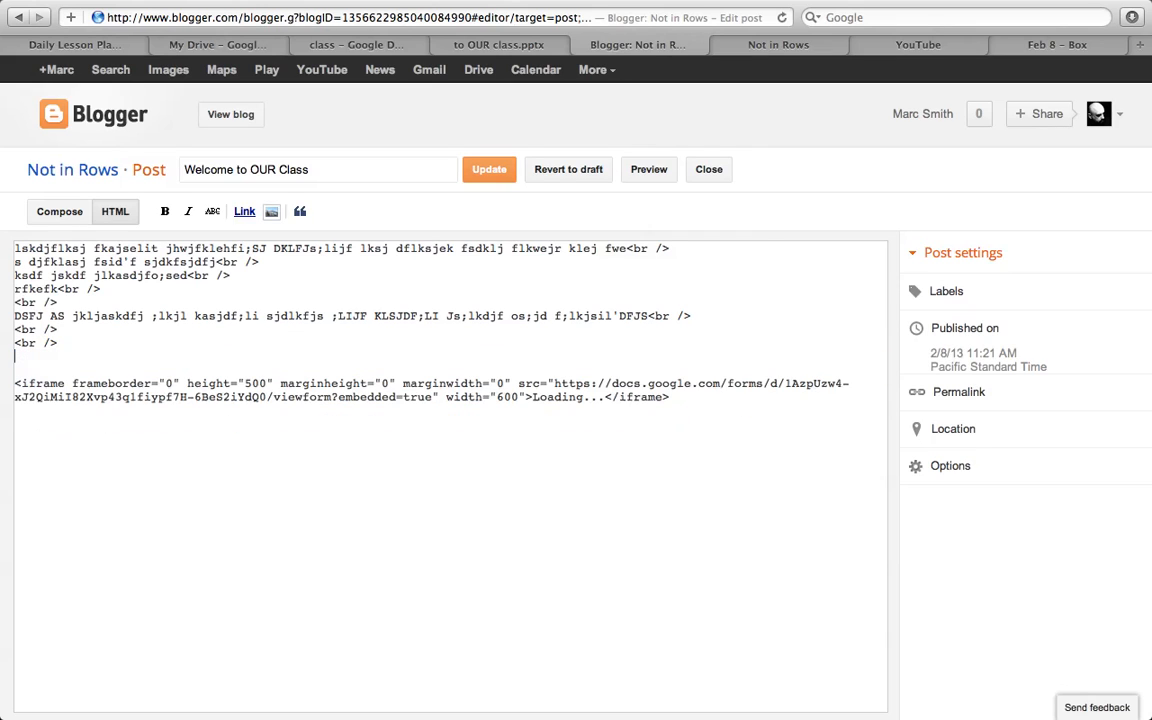
{"action": "key", "text": "Return"}
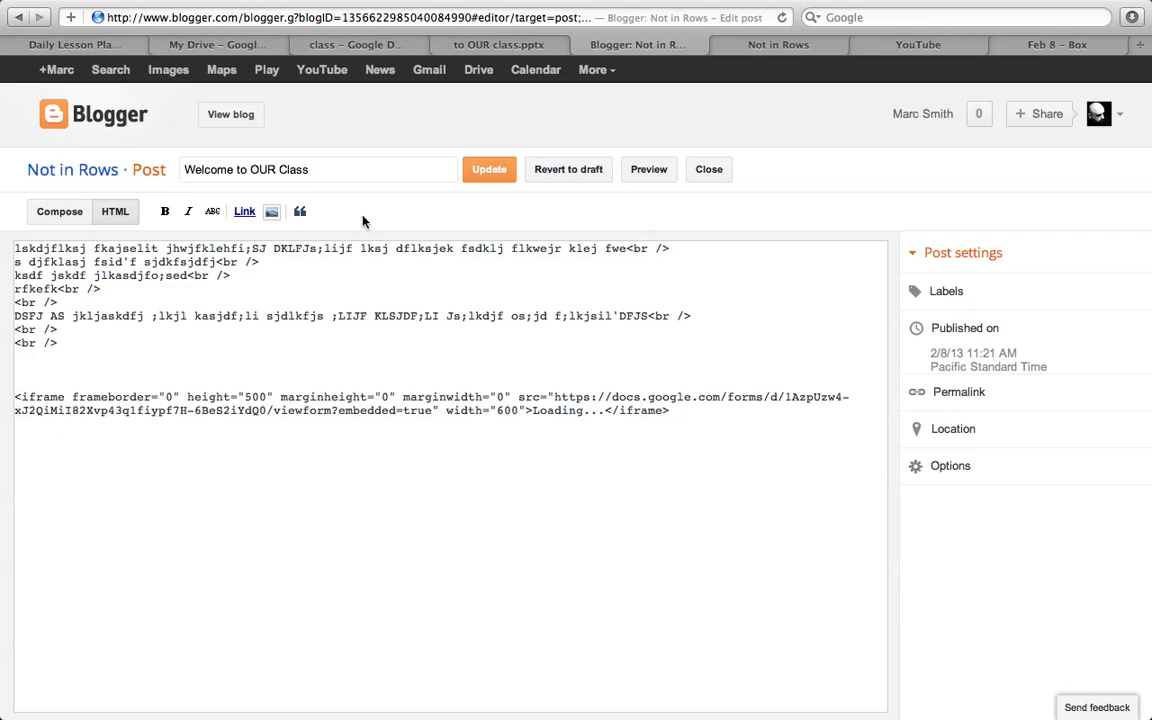
Display the embed link of "Welcome to OUR class.pptx" in Drive and copy its HTML code.
{"action": "left_click", "coordinate": [474, 45]}
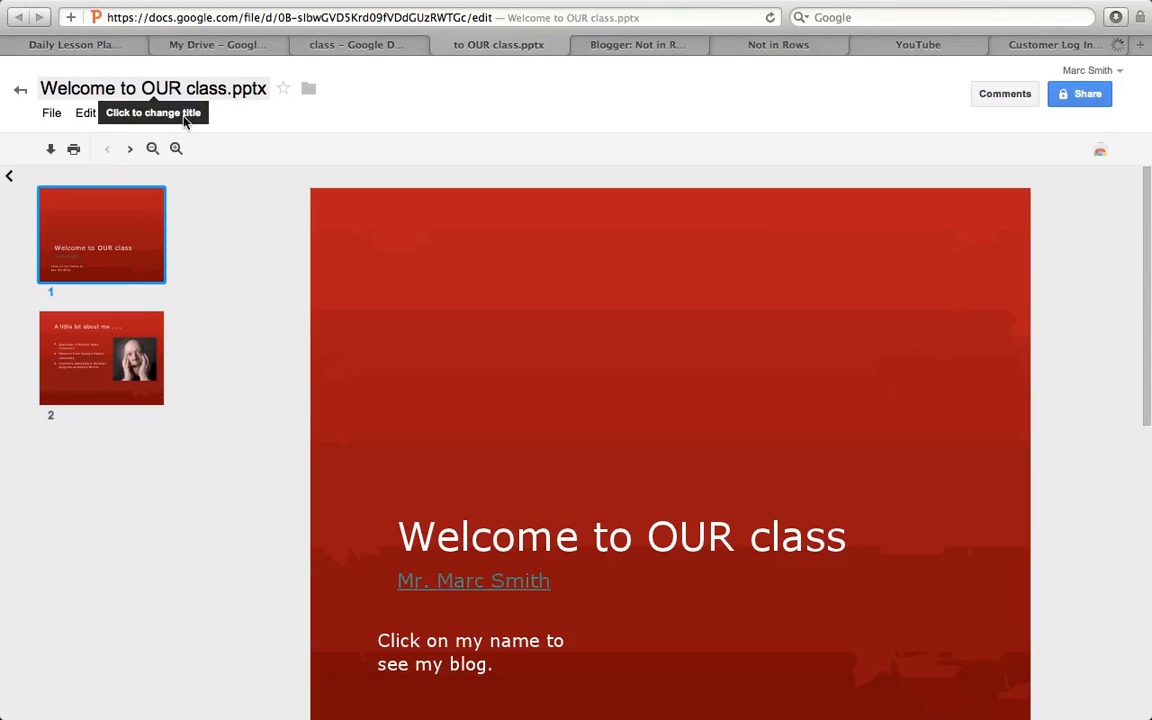
{"action": "left_click", "coordinate": [51, 114]}
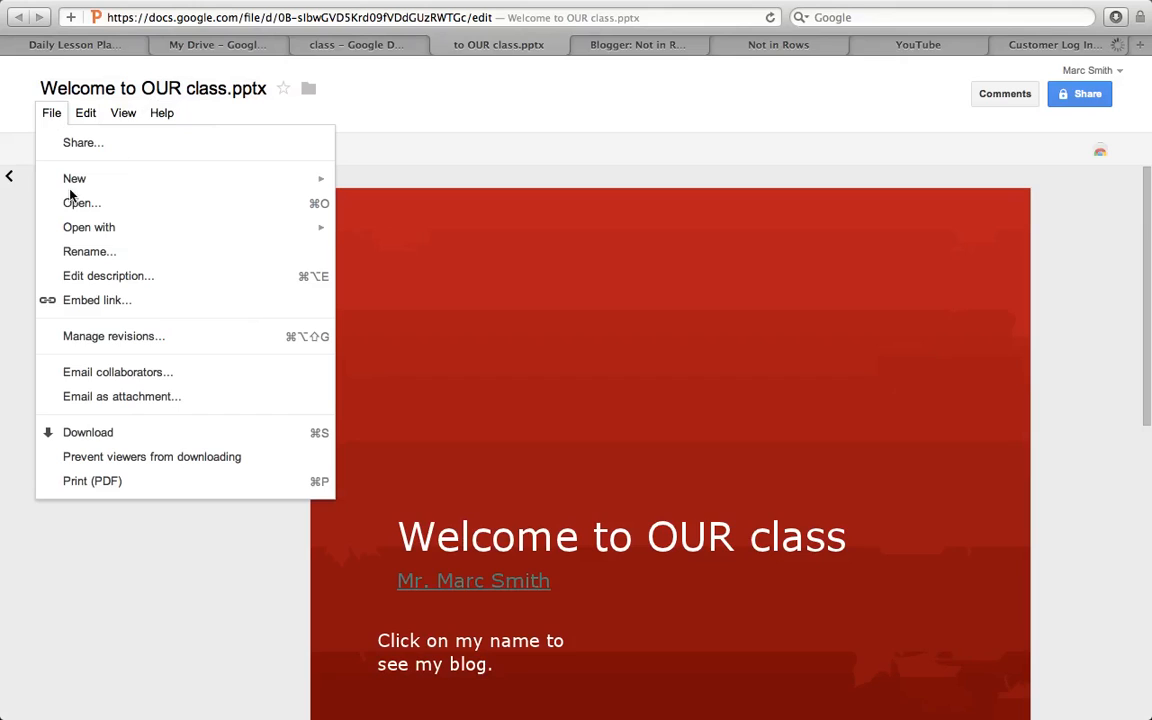
{"action": "left_click", "coordinate": [94, 302]}
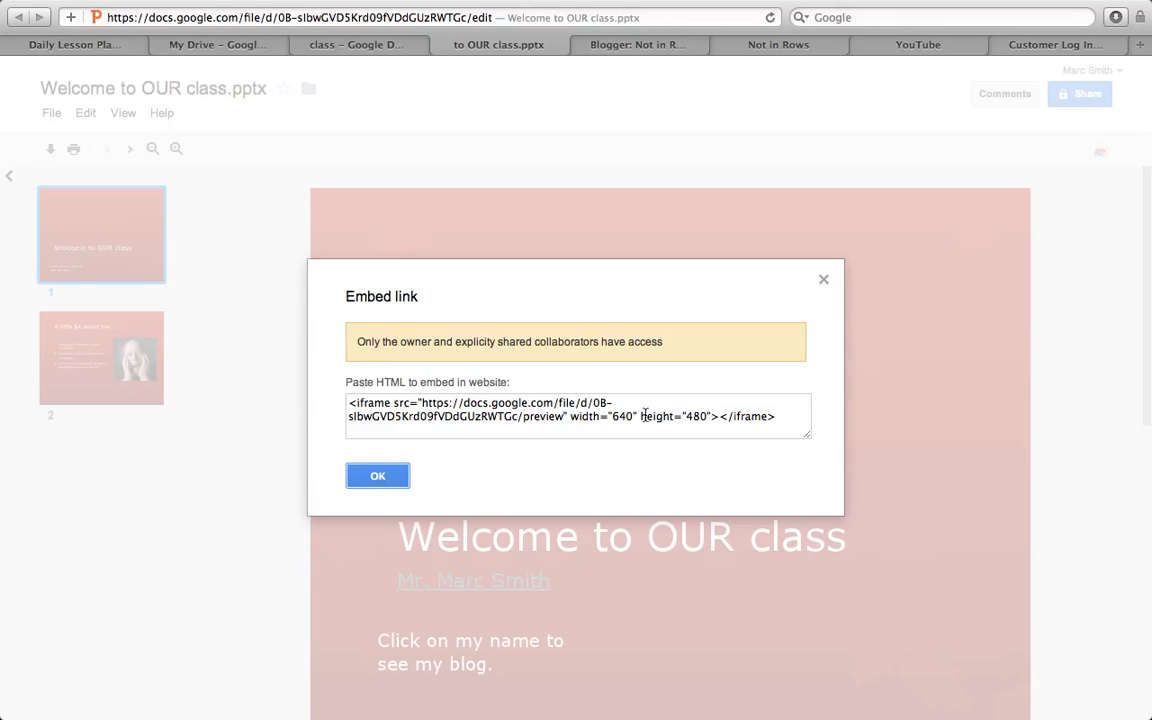
{"action": "left_click", "coordinate": [782, 420]}
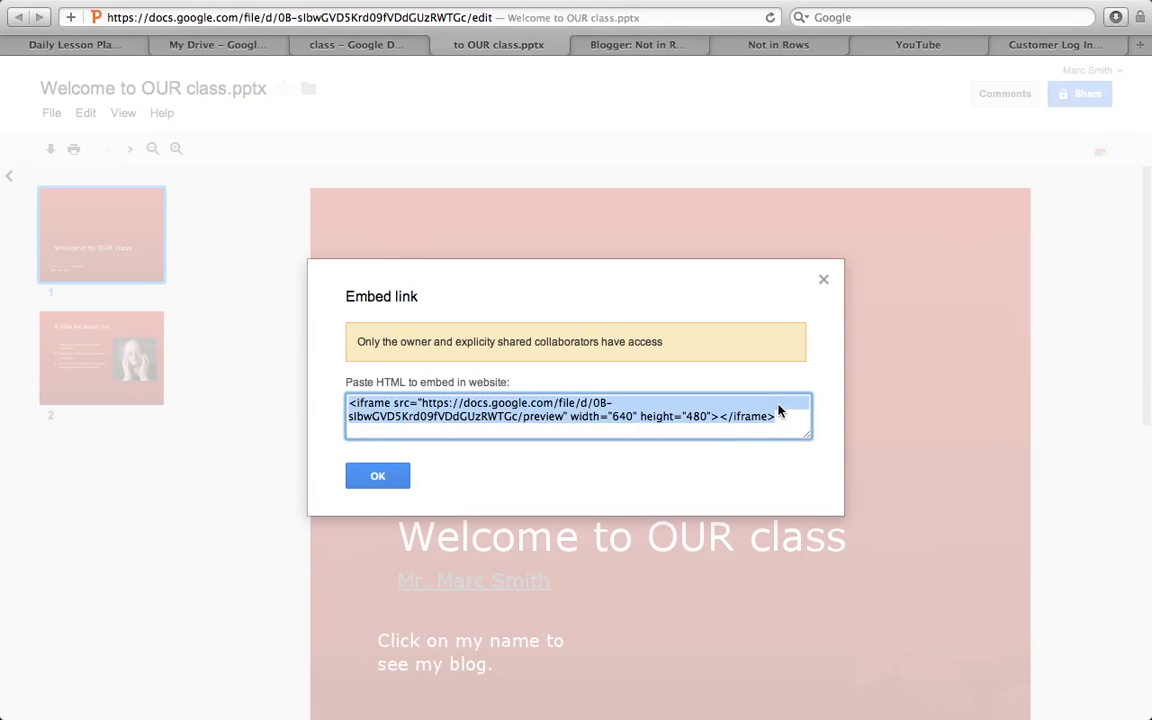
{"action": "key", "text": "super+c"}
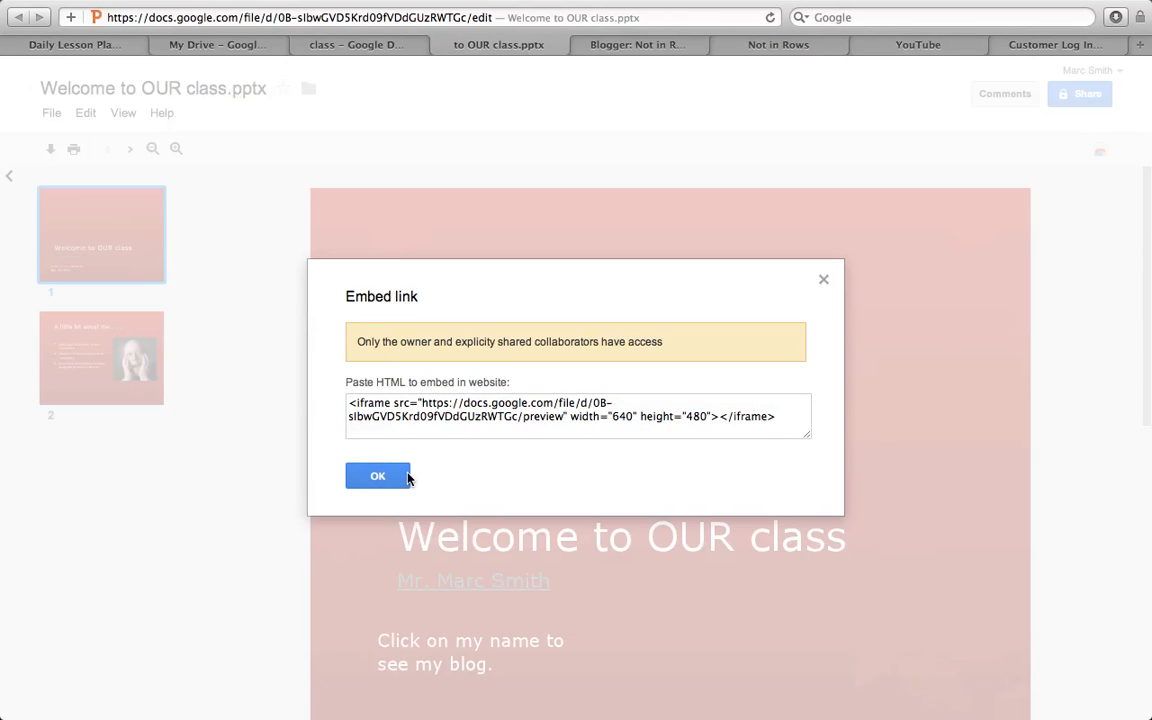
Try to paste the PowerPoint file's embed code above the form's iframe in the post's HTML, and delete the pasted code.
{"action": "left_click", "coordinate": [645, 45]}
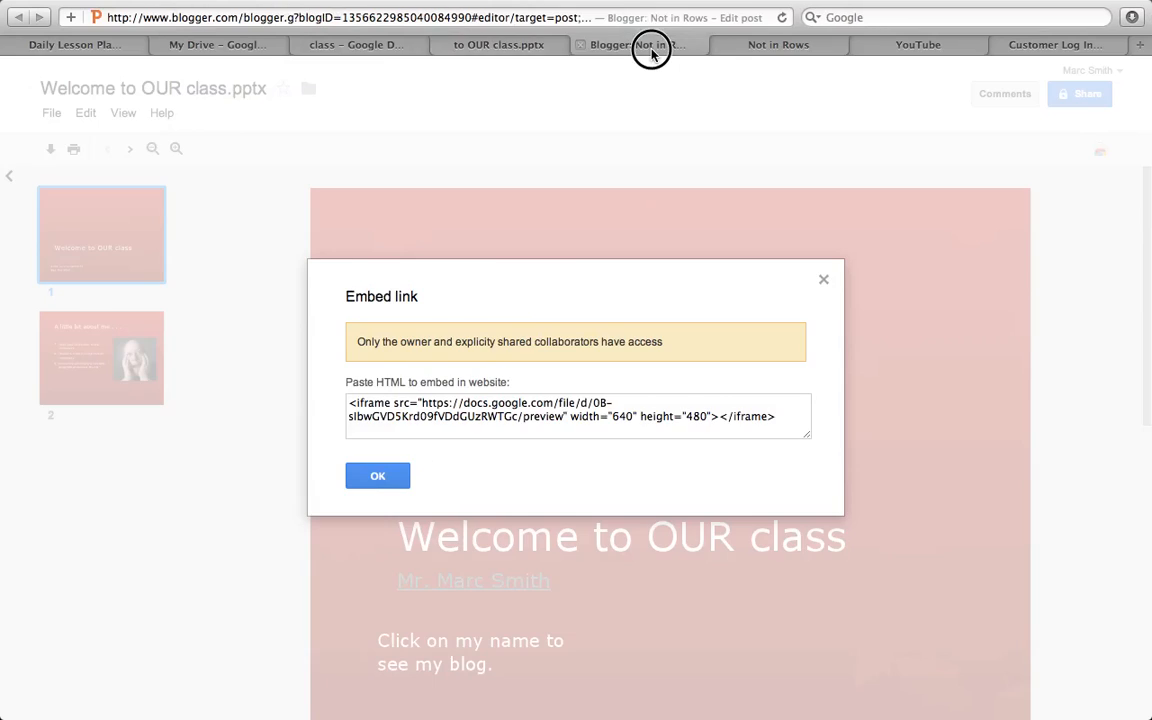
{"action": "left_click", "coordinate": [30, 364]}
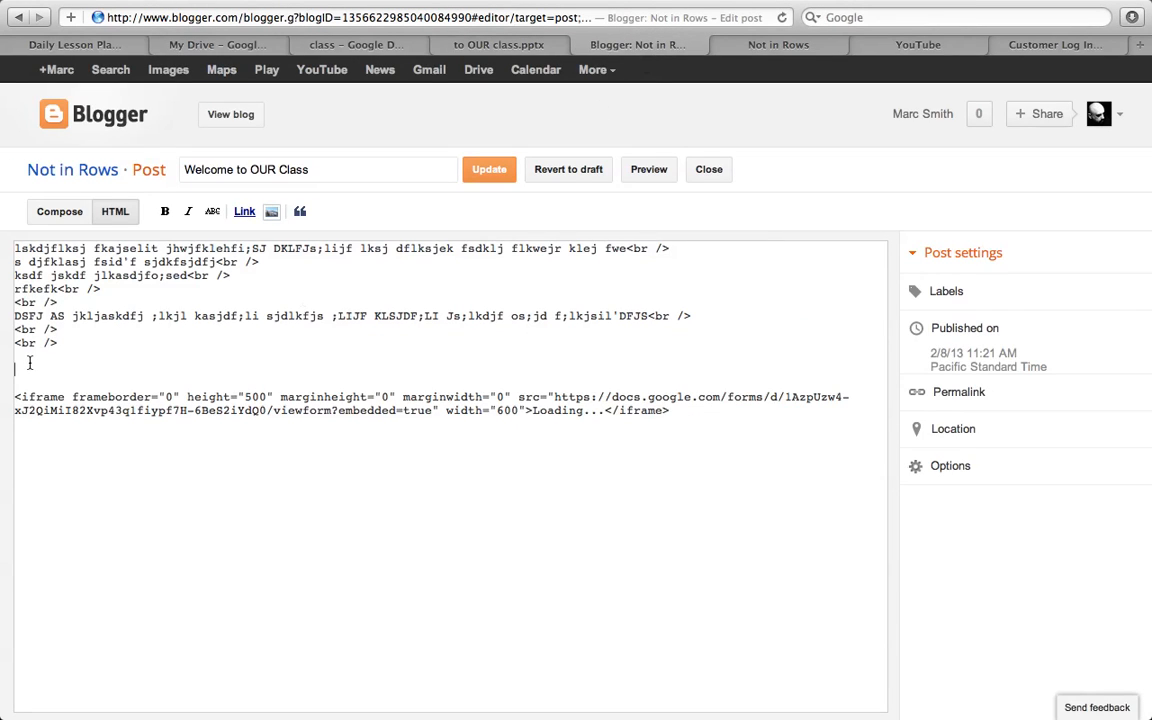
{"action": "key", "text": "super+v"}
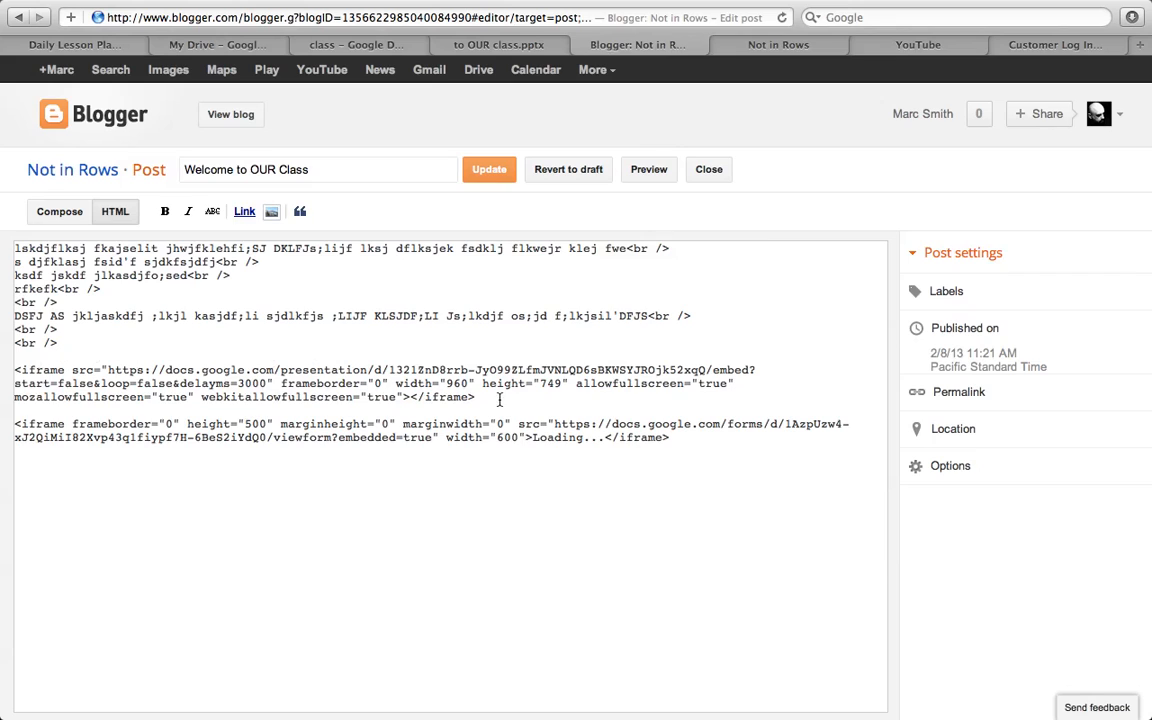
{"action": "left_click_drag", "start_coordinate": [477, 397], "coordinate": [18, 368]}
{"action": "key", "text": "BackSpace"}
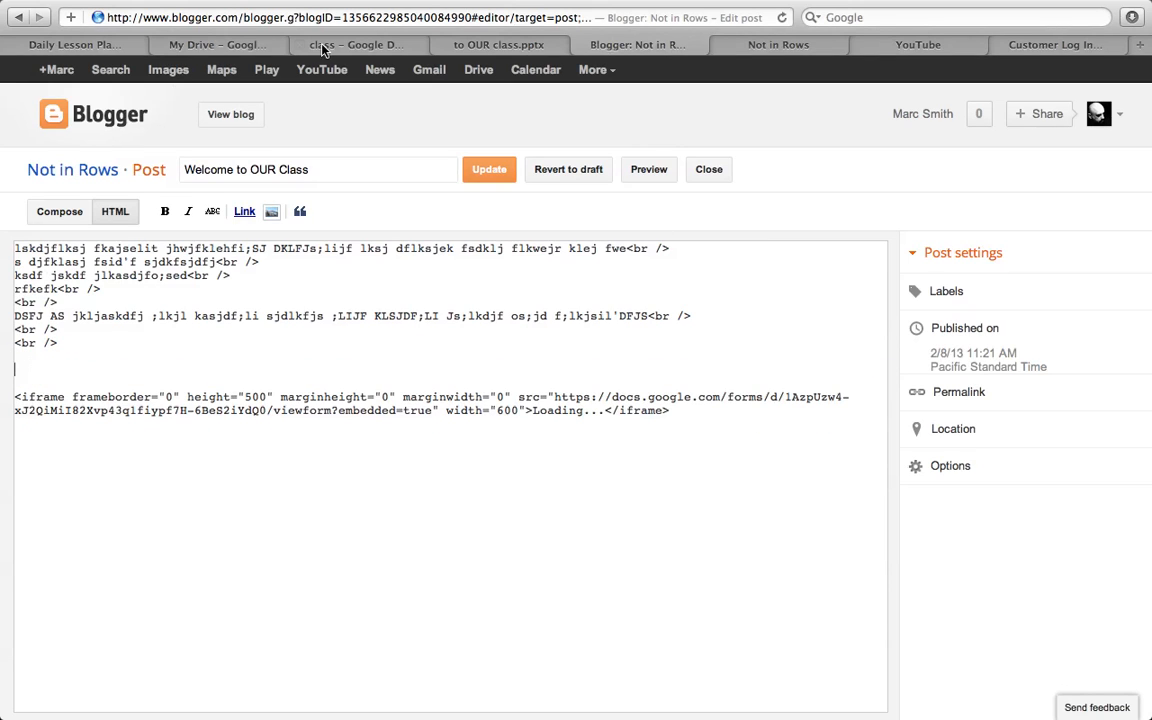
Return to the embed link of "Welcome to OUR class.pptx" and select its entire HTML code for copying again.
{"action": "left_click", "coordinate": [432, 44]}
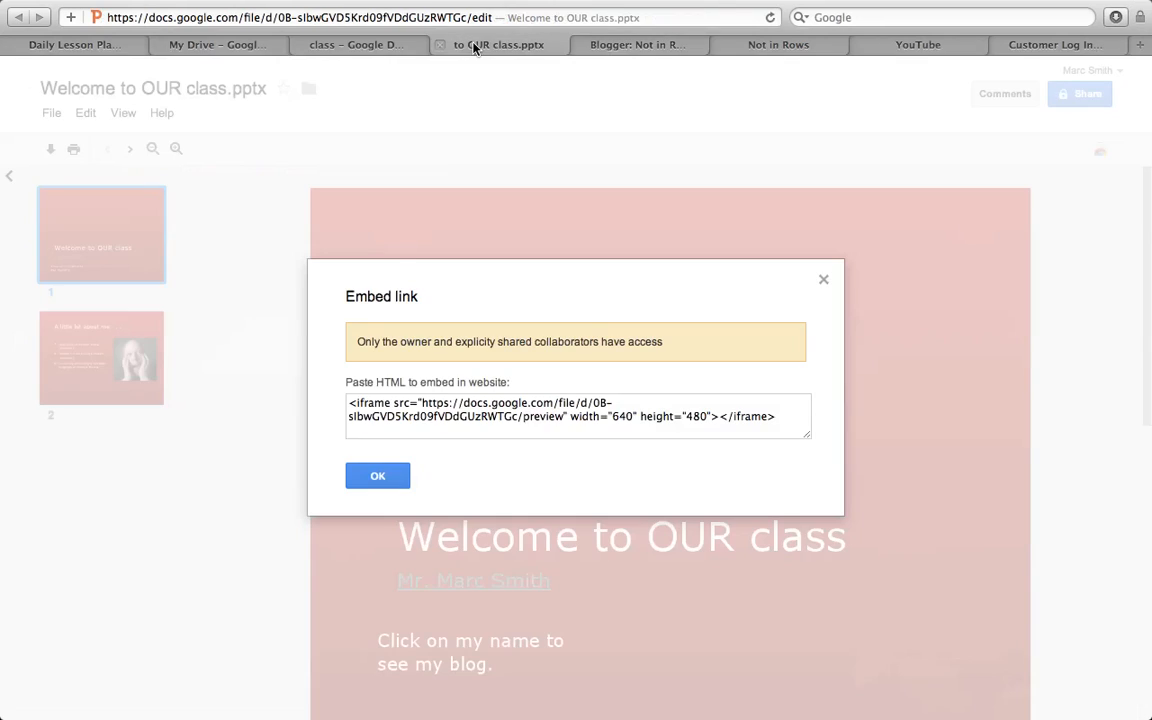
{"action": "left_click", "coordinate": [431, 410]}
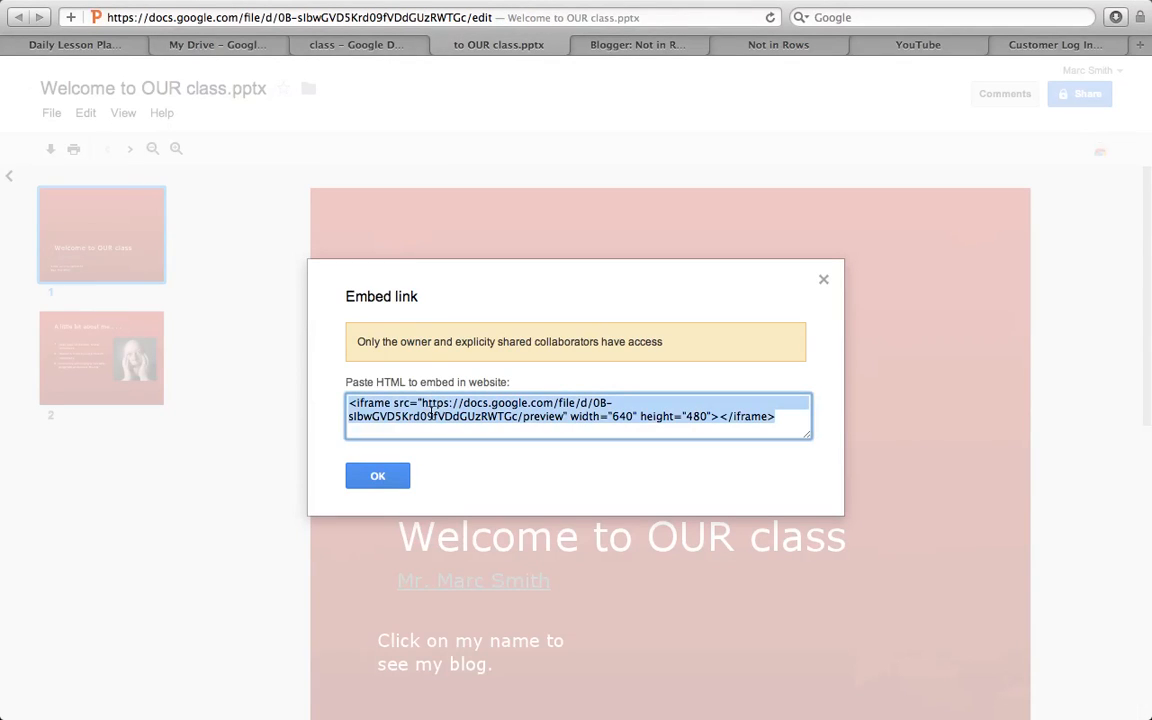
{"action": "key", "text": "super+c"}
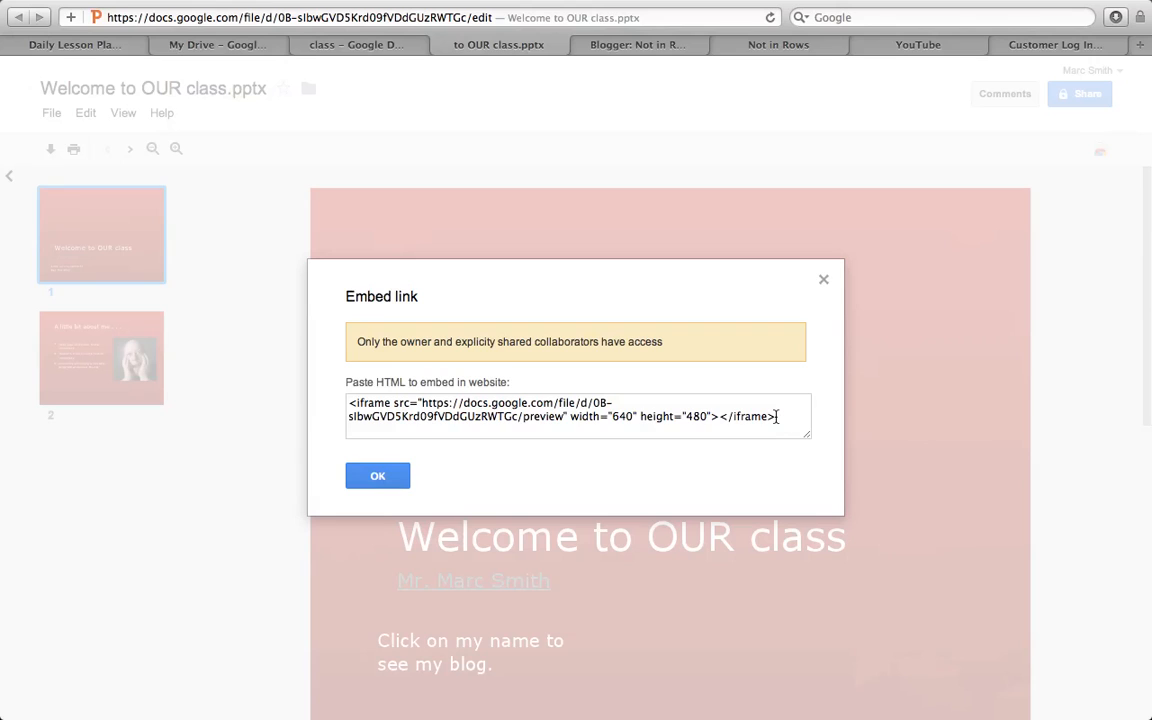
{"action": "left_click_drag", "start_coordinate": [778, 418], "coordinate": [339, 396]}
{"action": "left_click", "coordinate": [339, 396]}
{"action": "left_click_drag", "start_coordinate": [775, 415], "coordinate": [327, 400]}
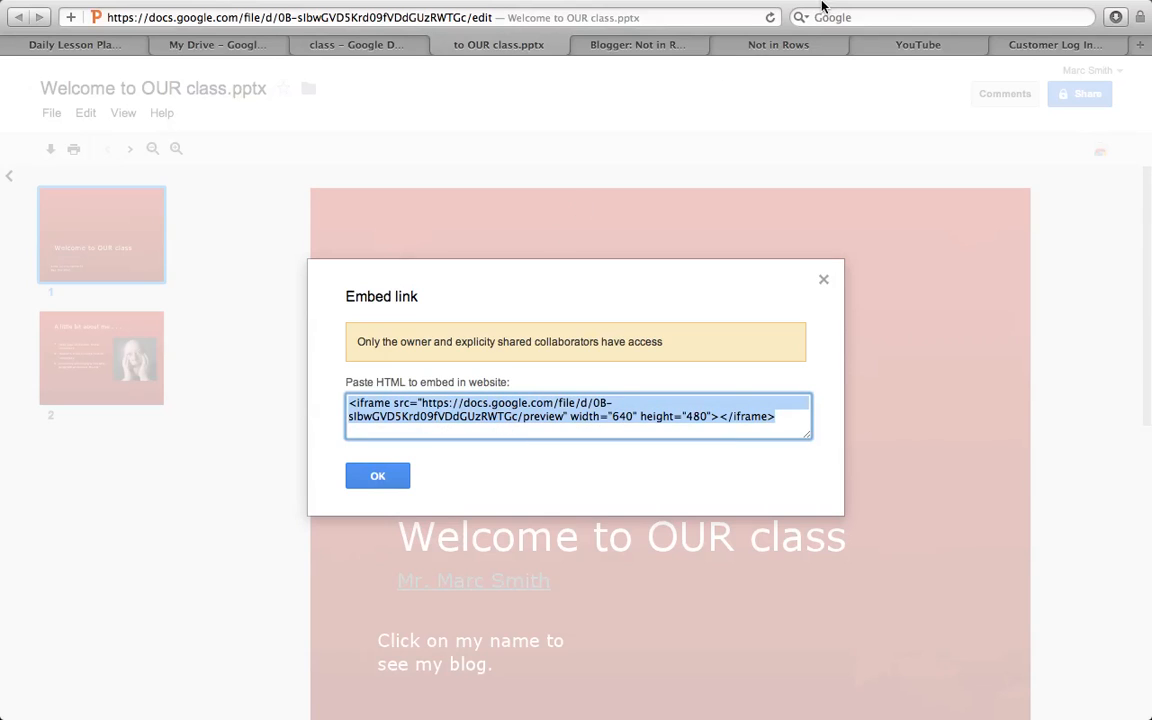
Try to paste the copied embed code into the blank lines above the form's iframe in the post's HTML, and undo the paste.
{"action": "left_click", "coordinate": [682, 50]}
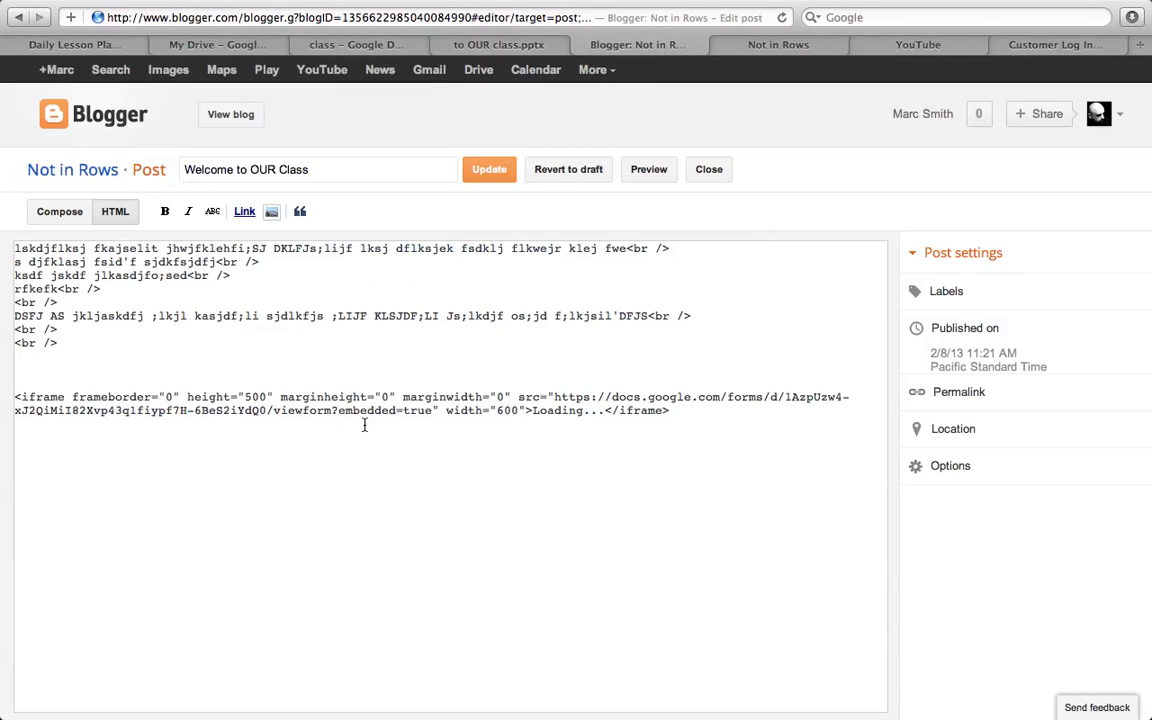
{"action": "left_click", "coordinate": [32, 360]}
{"action": "key", "text": "super+v"}
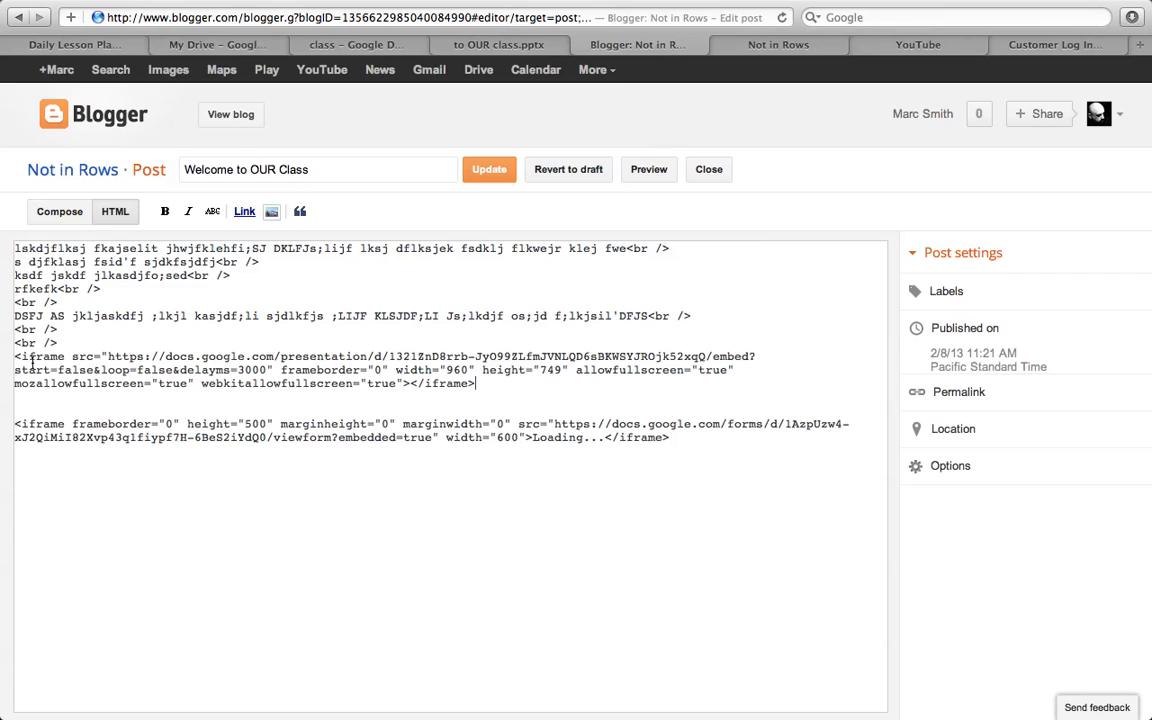
{"action": "key", "text": "super+z"}
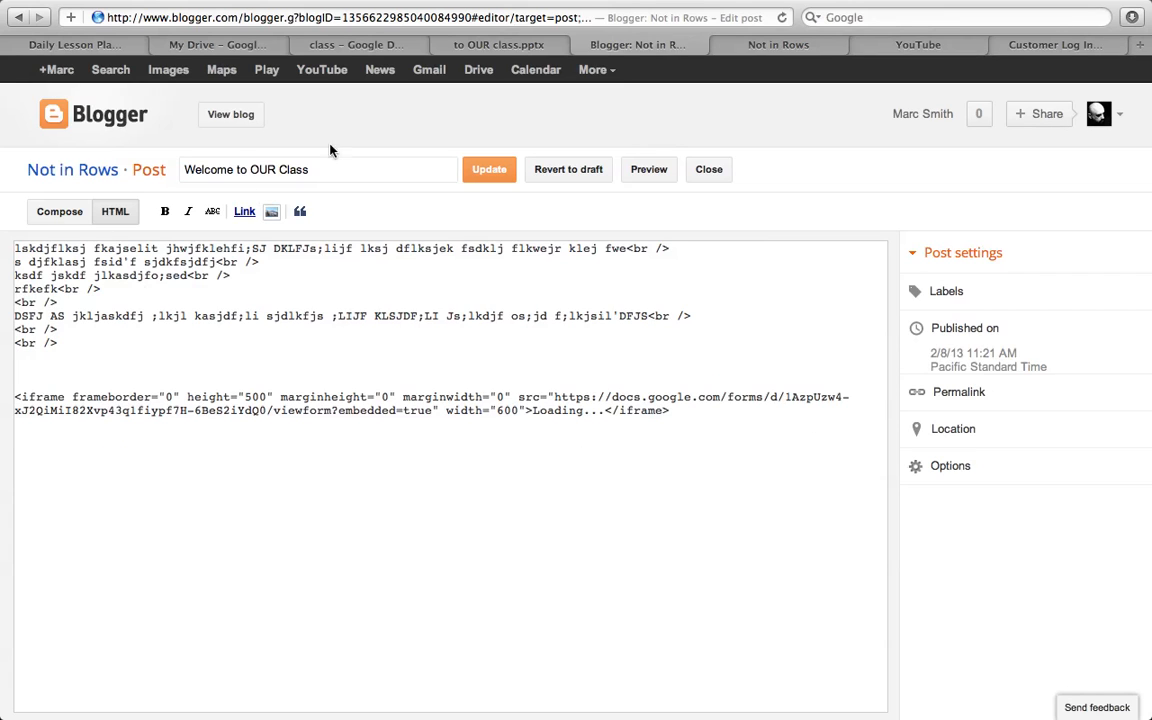
Return to the embed link of "Welcome to OUR class.pptx" and copy its entire HTML code.
{"action": "left_click", "coordinate": [505, 44]}
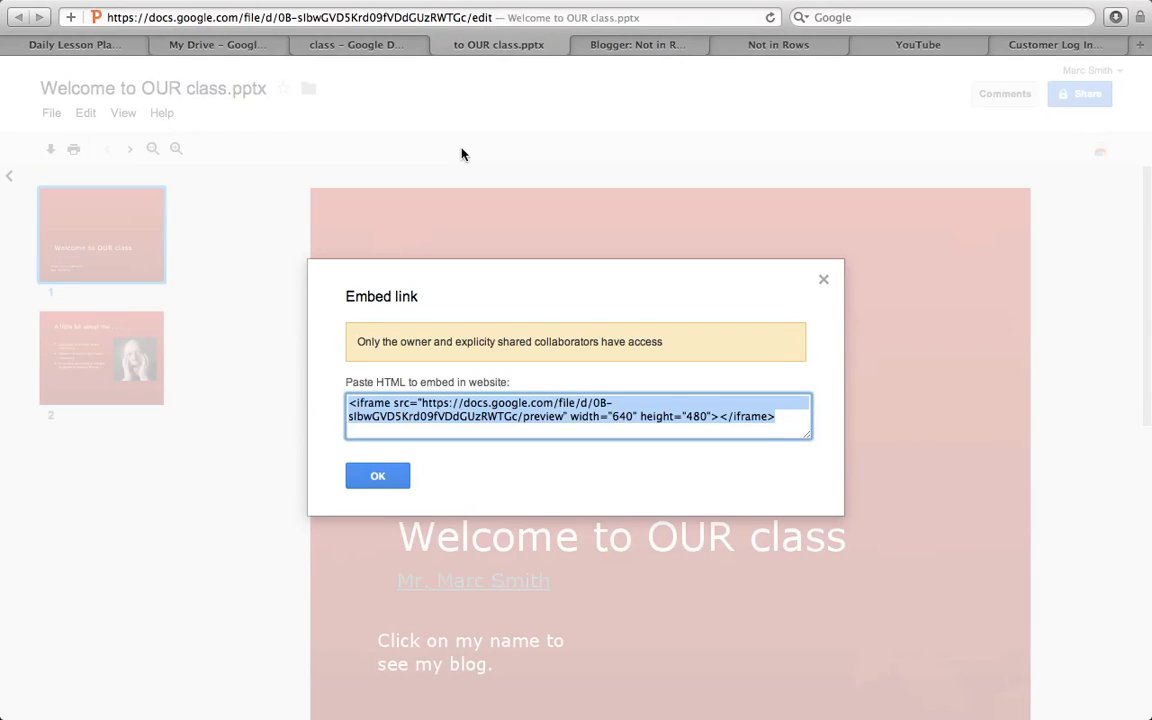
{"action": "left_click", "coordinate": [424, 410]}
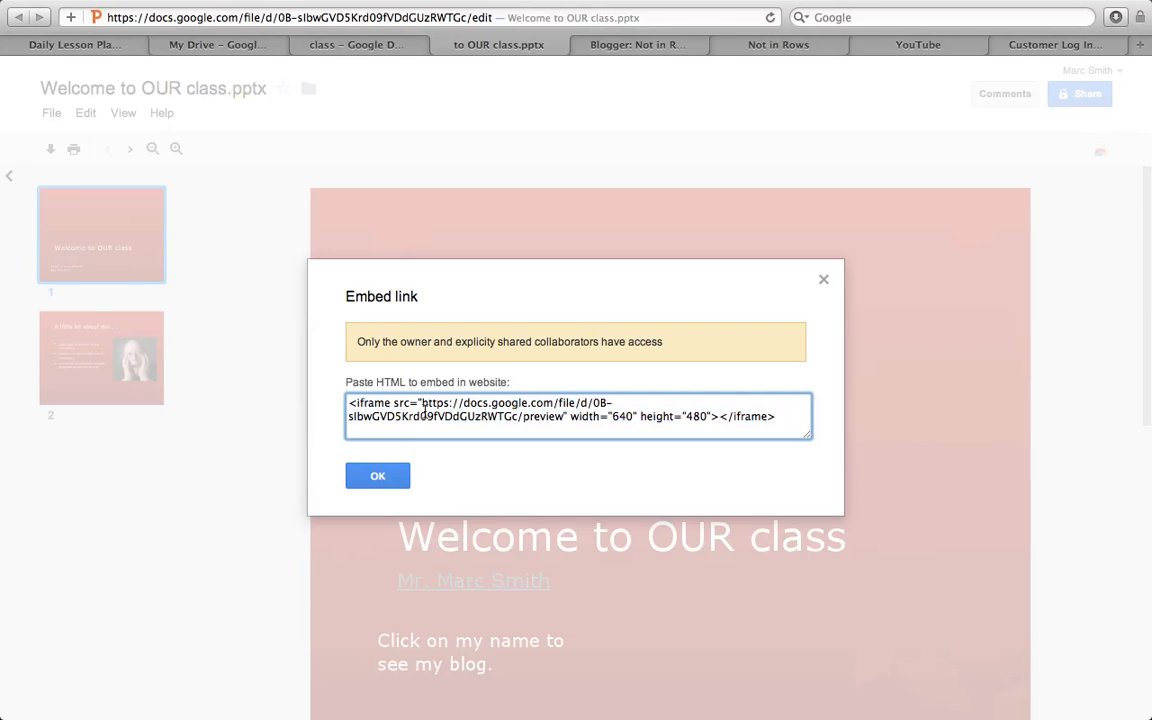
{"action": "key", "text": "super+a"}
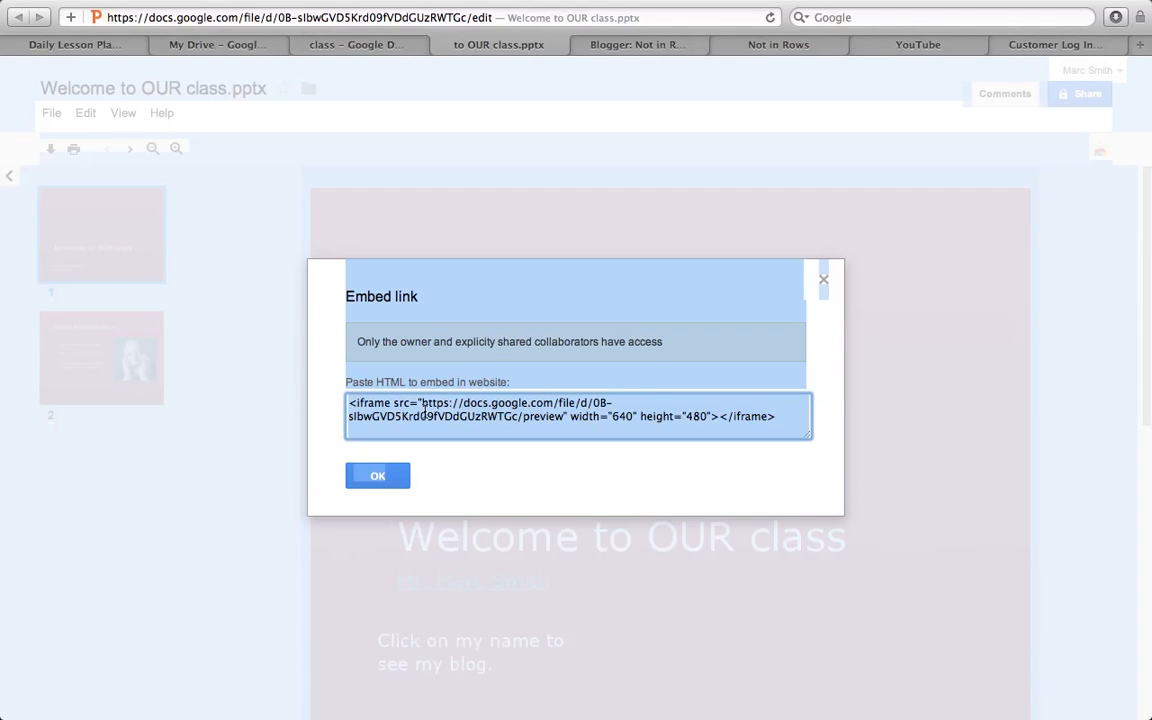
{"action": "left_click", "coordinate": [650, 416]}
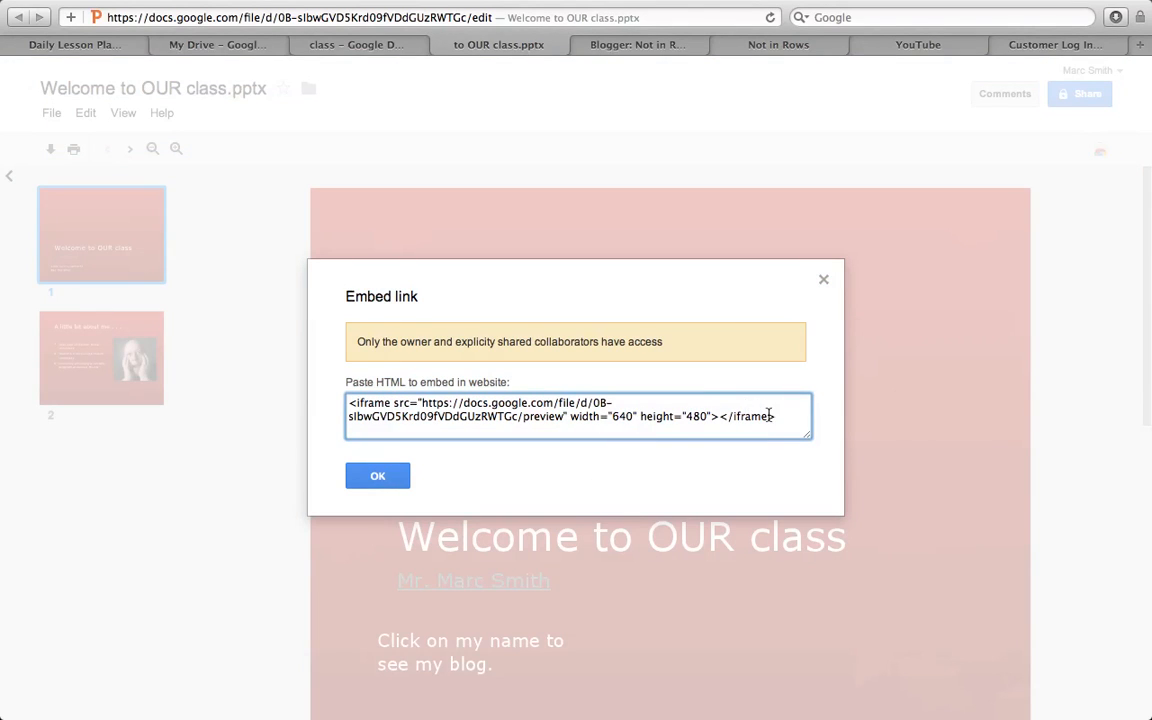
{"action": "left_click_drag", "start_coordinate": [779, 419], "coordinate": [347, 401]}
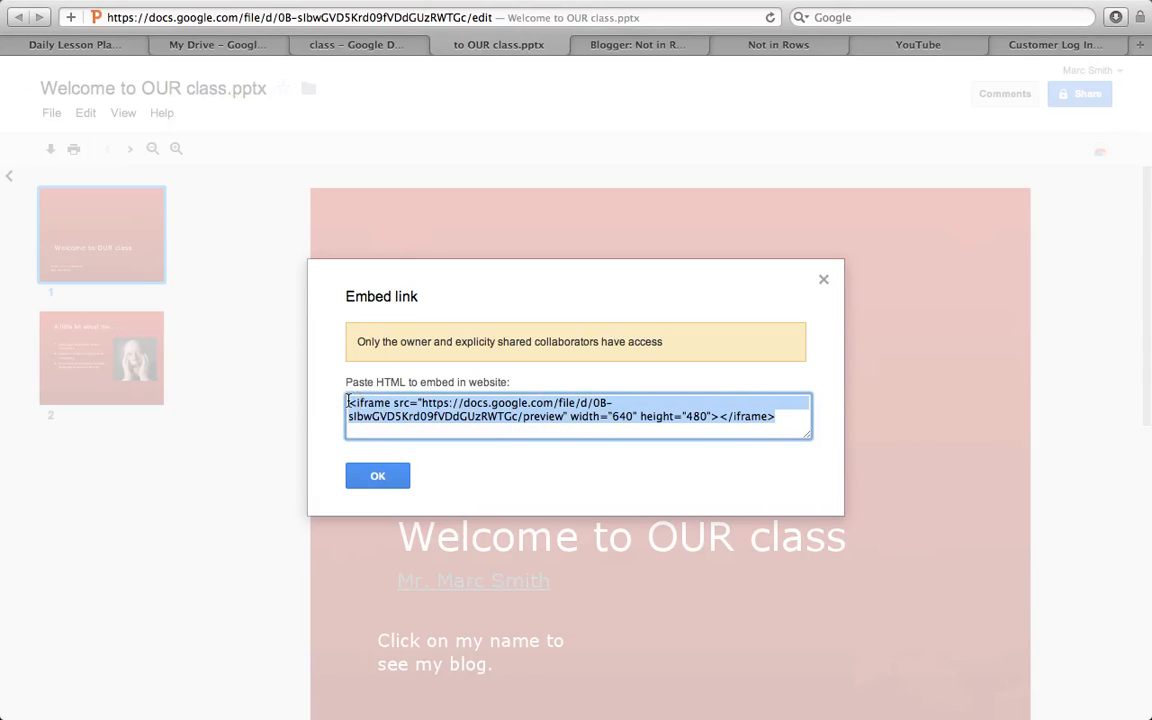
{"action": "right_click", "coordinate": [402, 418]}
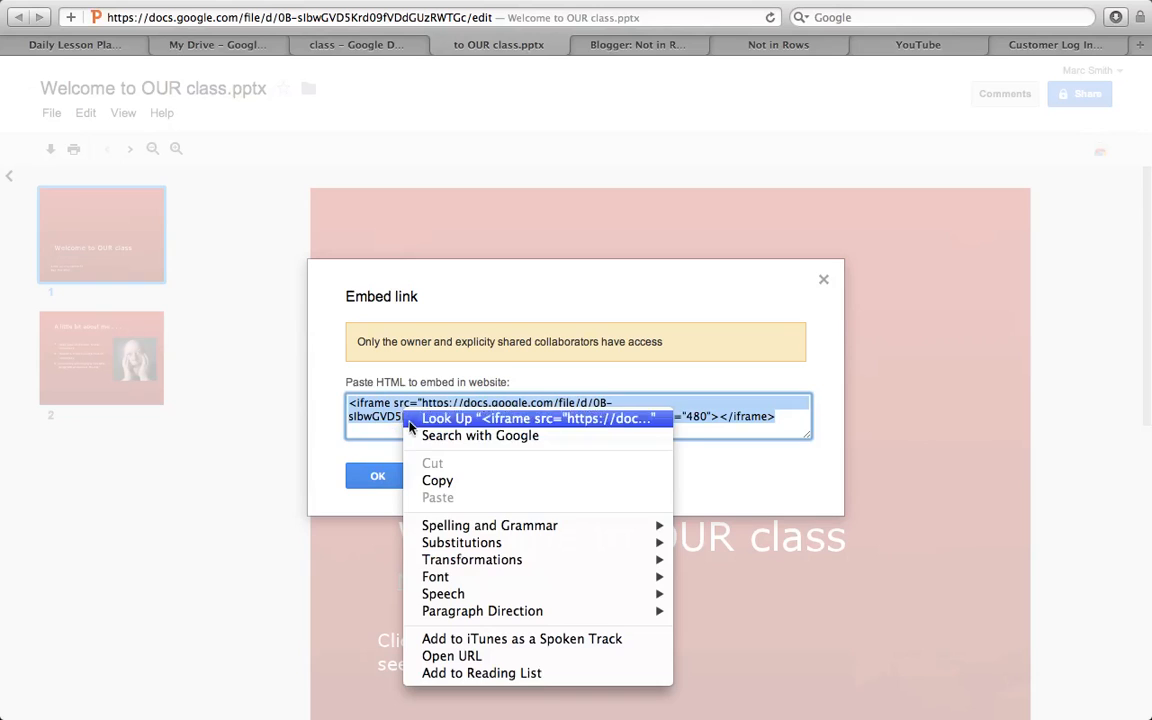
{"action": "left_click", "coordinate": [436, 480]}
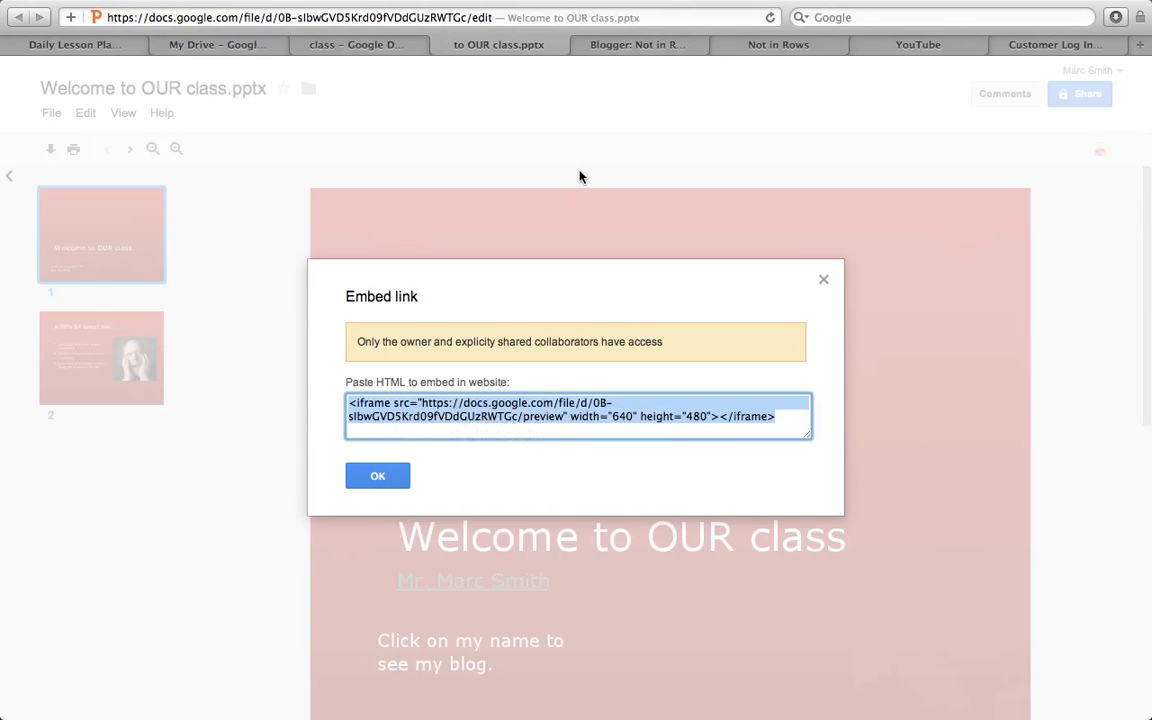
Paste the PowerPoint file's embed code on a blank line above the form's iframe in the Blogger post's HTML.
{"action": "left_click", "coordinate": [590, 44]}
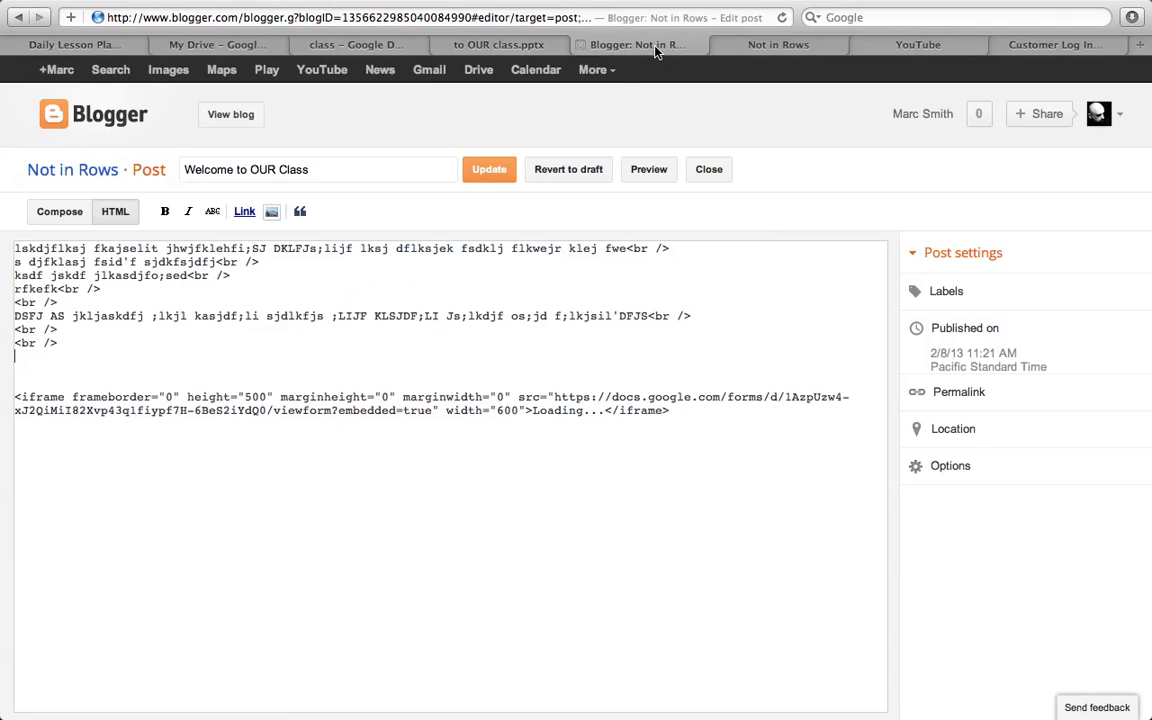
{"action": "left_click", "coordinate": [26, 365]}
{"action": "key", "text": "super+v"}
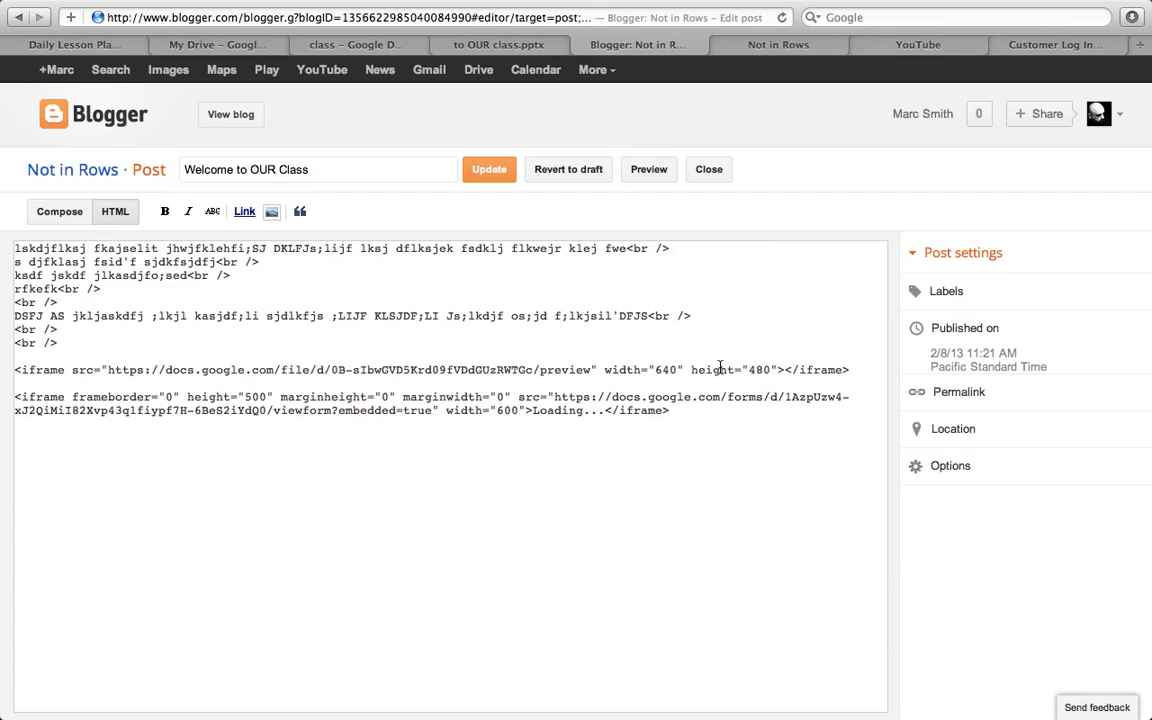
Switch the post to its visual Compose view and look through the embedded presentation, including its second slide.
{"action": "left_click", "coordinate": [61, 216]}
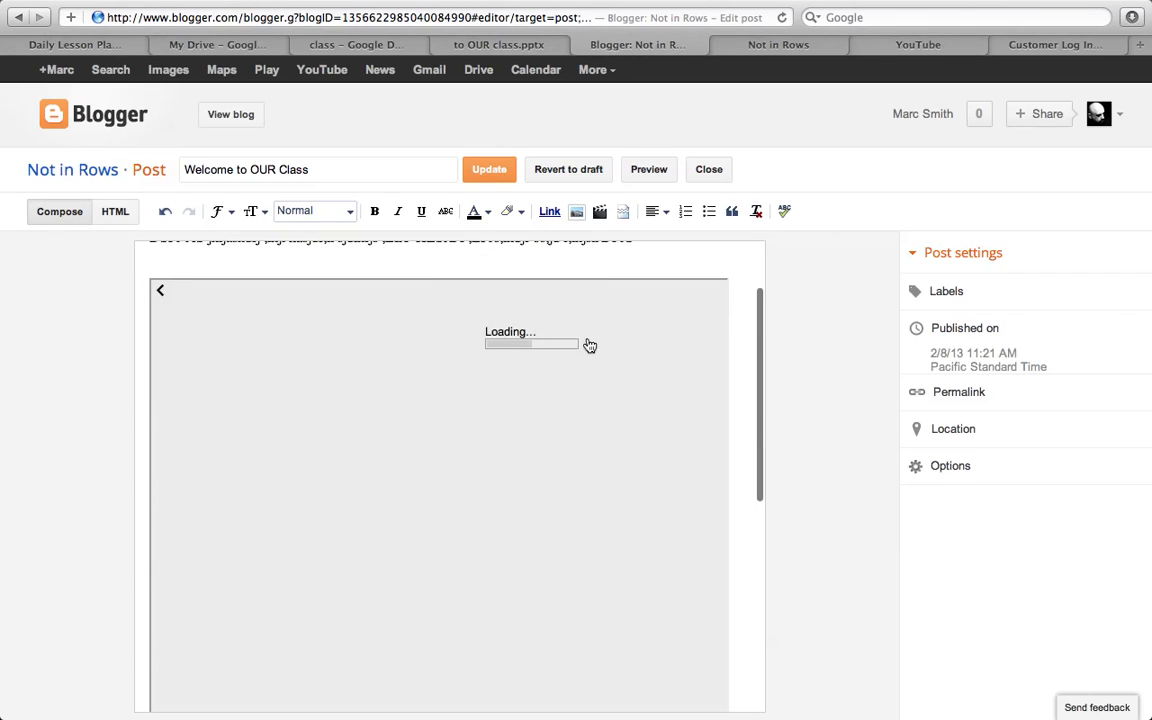
{"action": "left_click", "coordinate": [758, 490]}
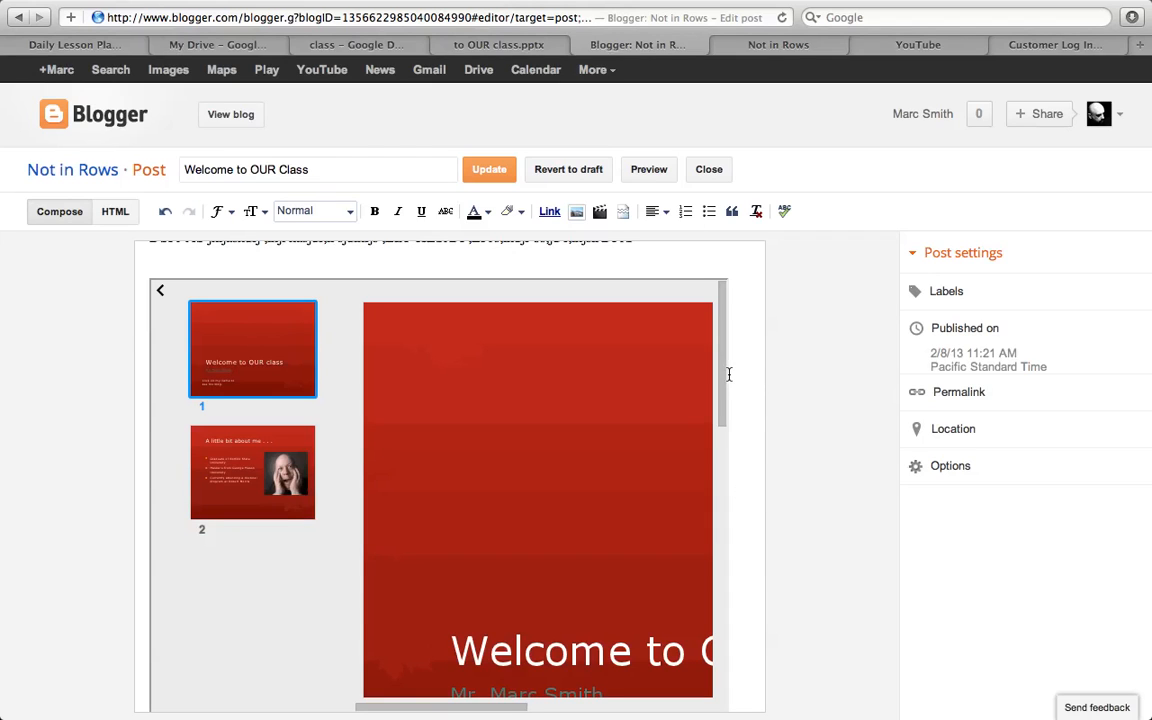
{"action": "left_click_drag", "start_coordinate": [723, 376], "coordinate": [722, 456]}
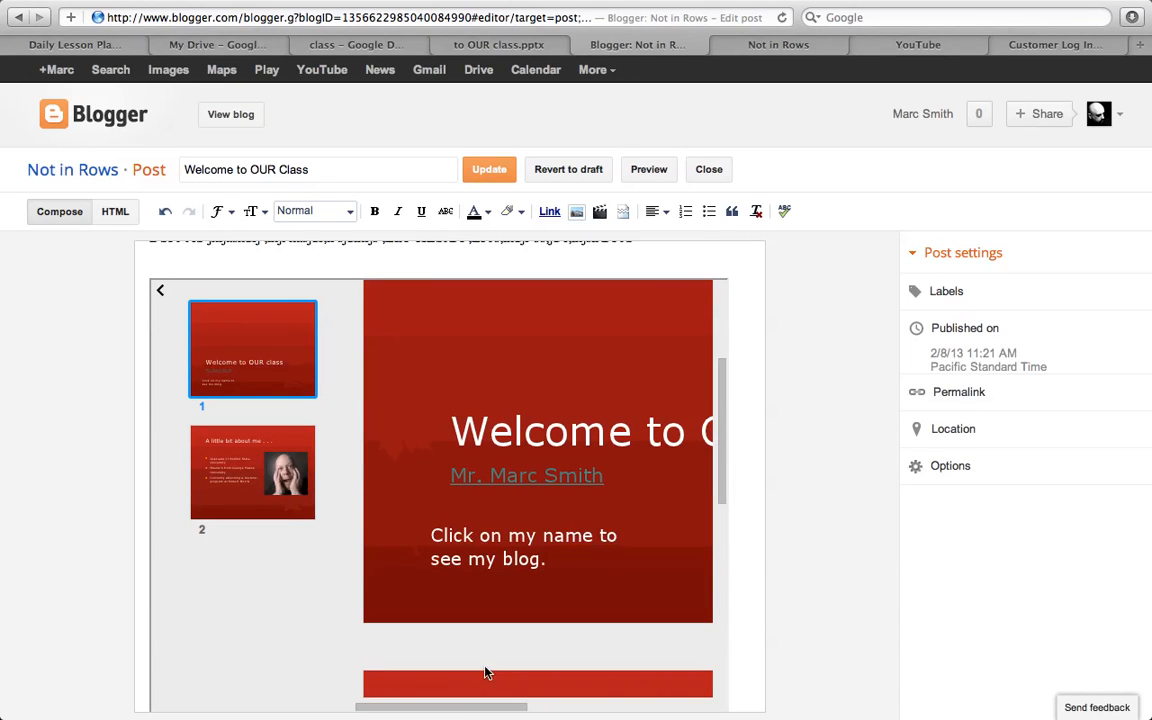
{"action": "mouse_move", "coordinate": [470, 707]}
{"action": "left_mouse_down"}
{"action": "mouse_move", "coordinate": [609, 699]}
{"action": "mouse_move", "coordinate": [463, 694]}
{"action": "mouse_move", "coordinate": [575, 690]}
{"action": "mouse_move", "coordinate": [558, 684]}
{"action": "mouse_move", "coordinate": [462, 688]}
{"action": "left_mouse_up"}
{"action": "left_click", "coordinate": [252, 445]}
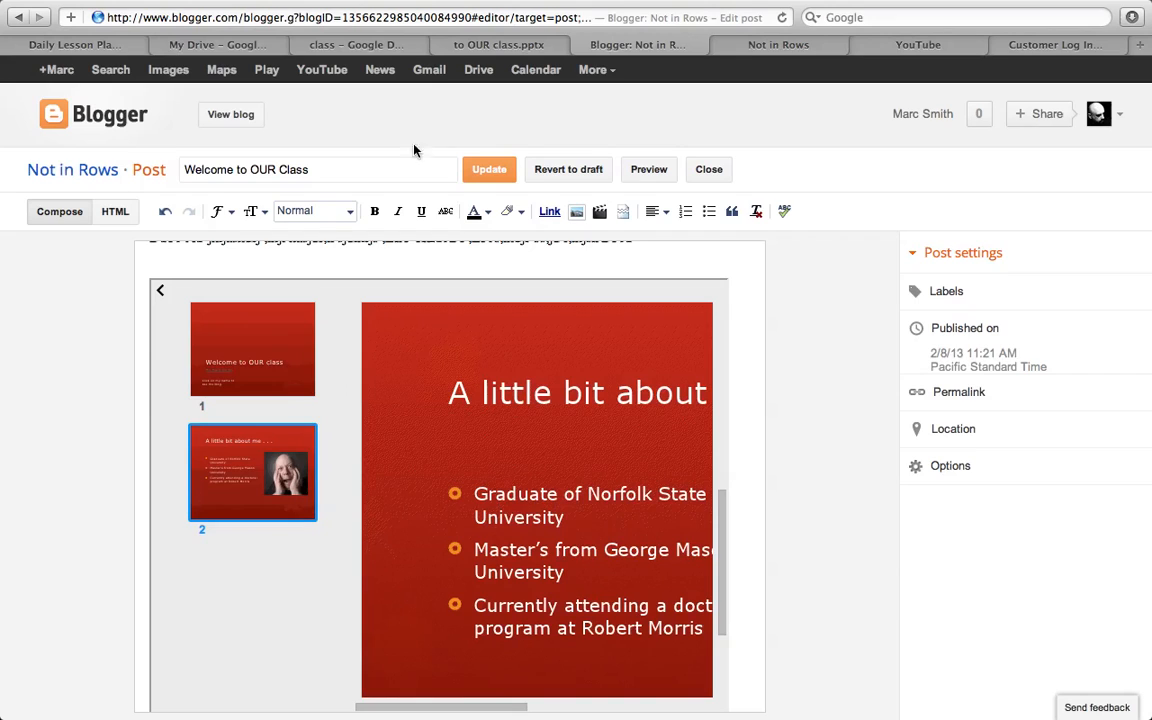
Close the embed link of "Welcome to OUR class.pptx" and review the file's sharing settings and view options without changing them.
{"action": "left_click", "coordinate": [514, 48]}
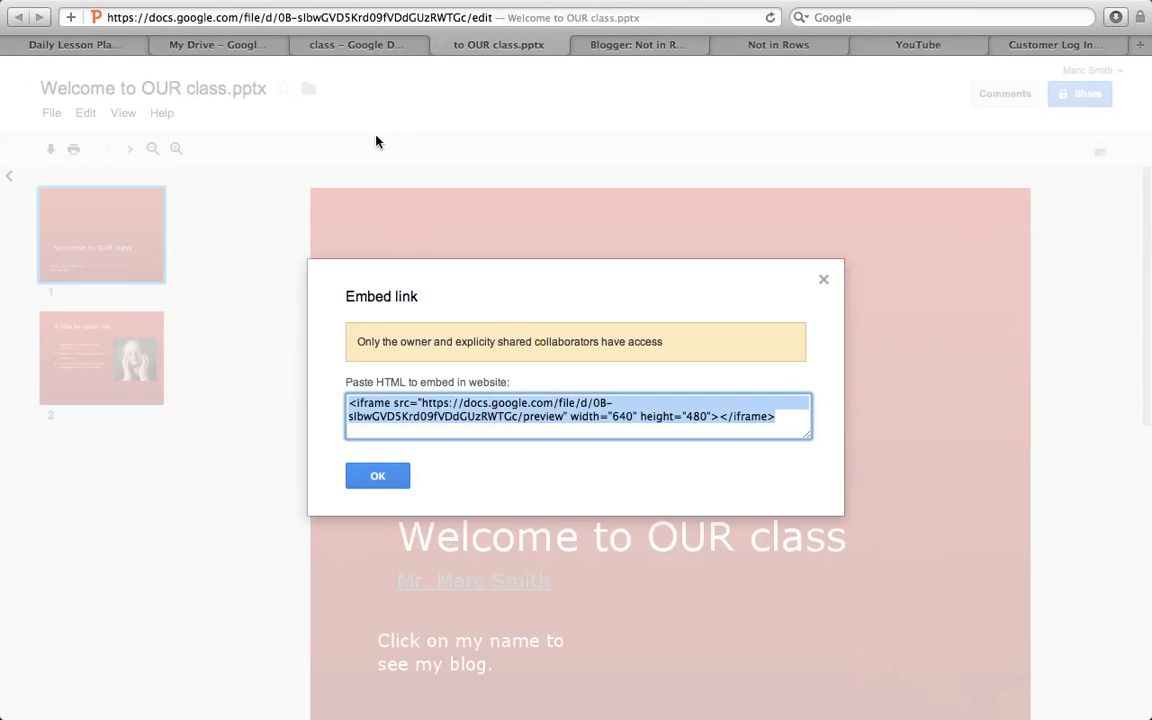
{"action": "left_click", "coordinate": [823, 282]}
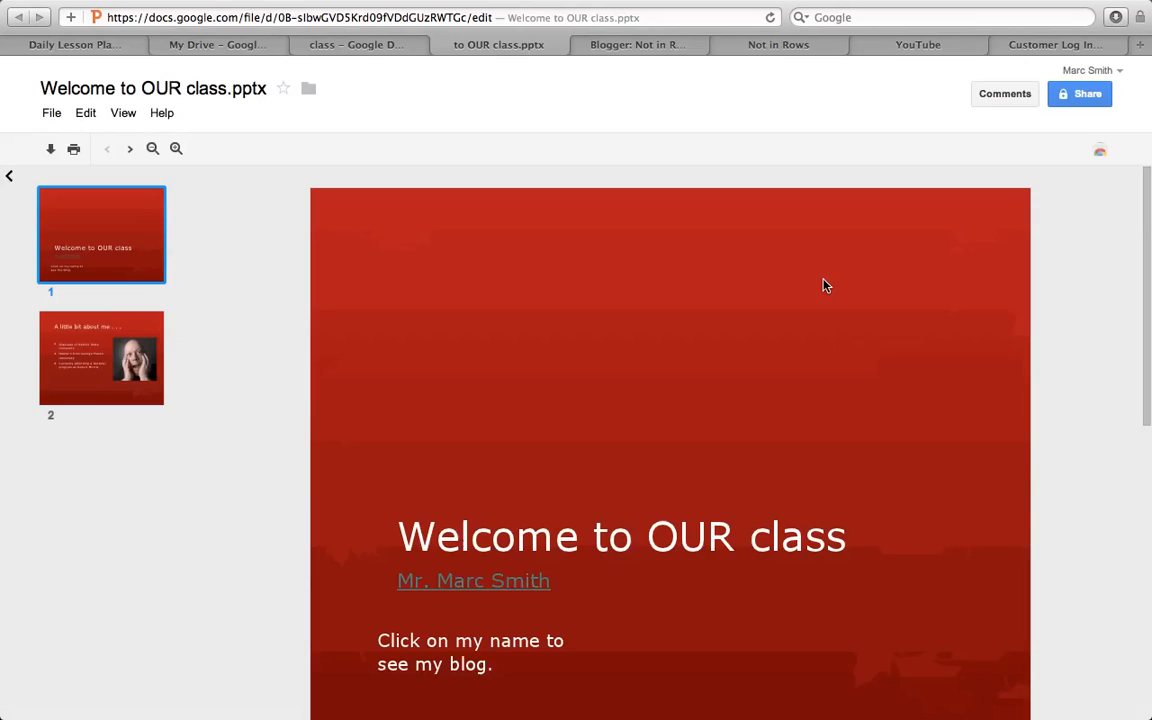
{"action": "left_click", "coordinate": [54, 117]}
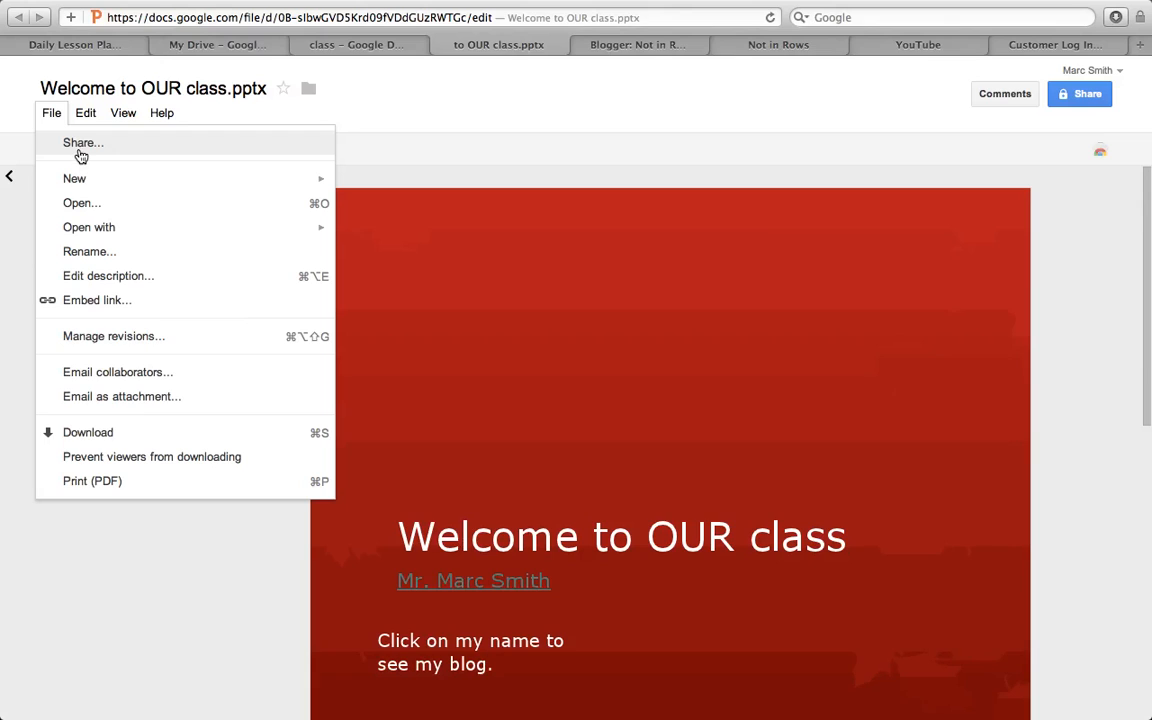
{"action": "left_click", "coordinate": [81, 156]}
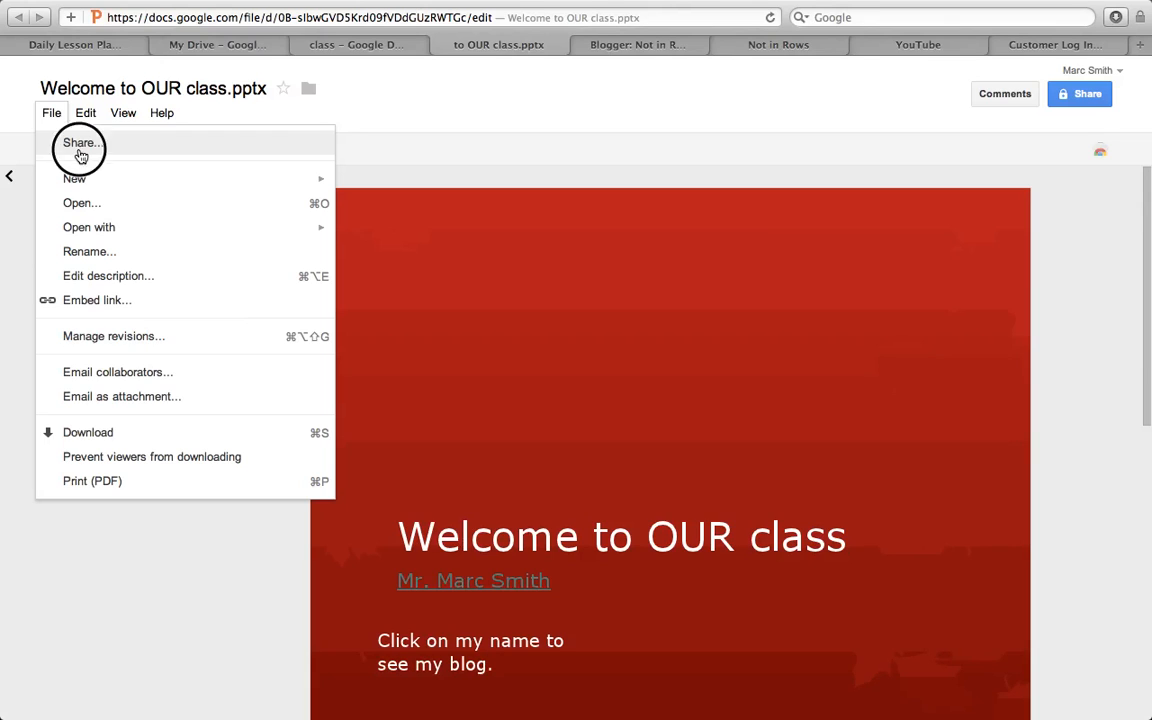
{"action": "left_click", "coordinate": [81, 156]}
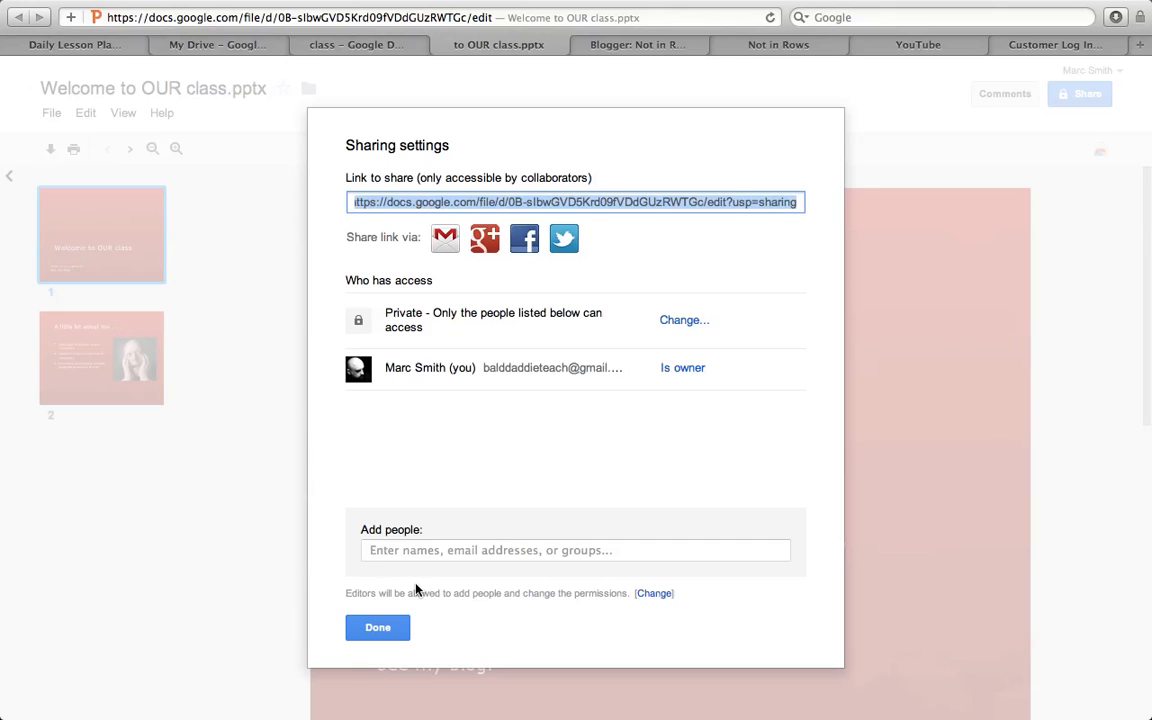
{"action": "left_click", "coordinate": [376, 627]}
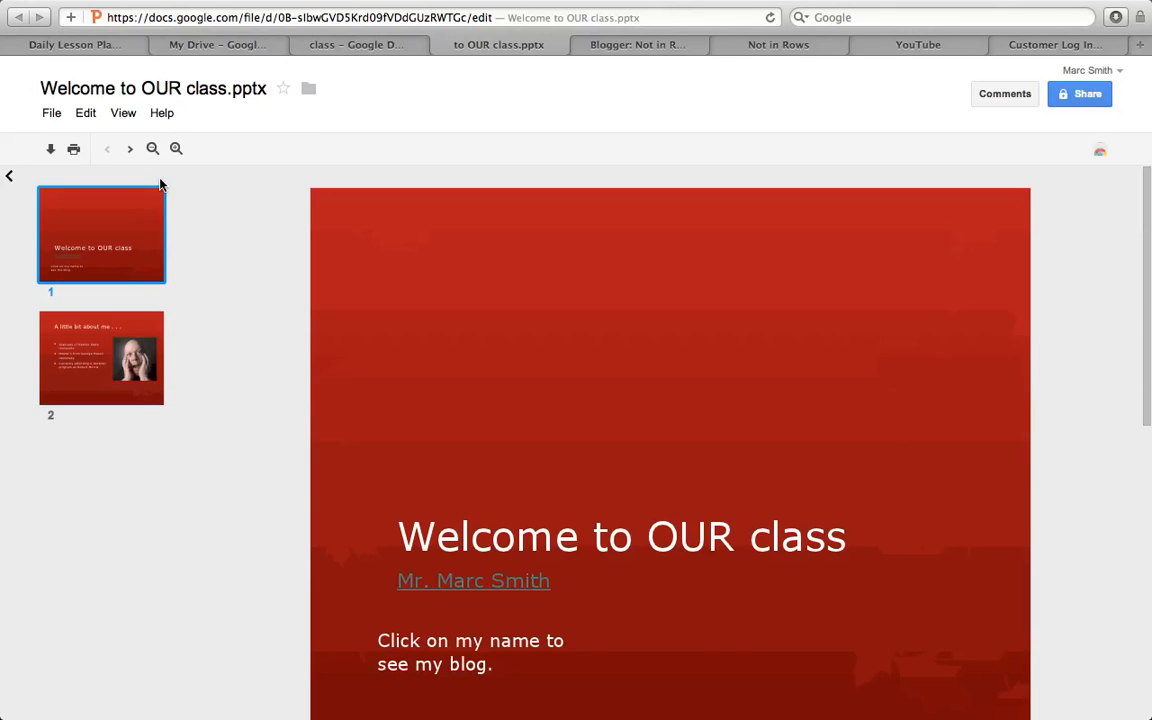
{"action": "left_click", "coordinate": [121, 114]}
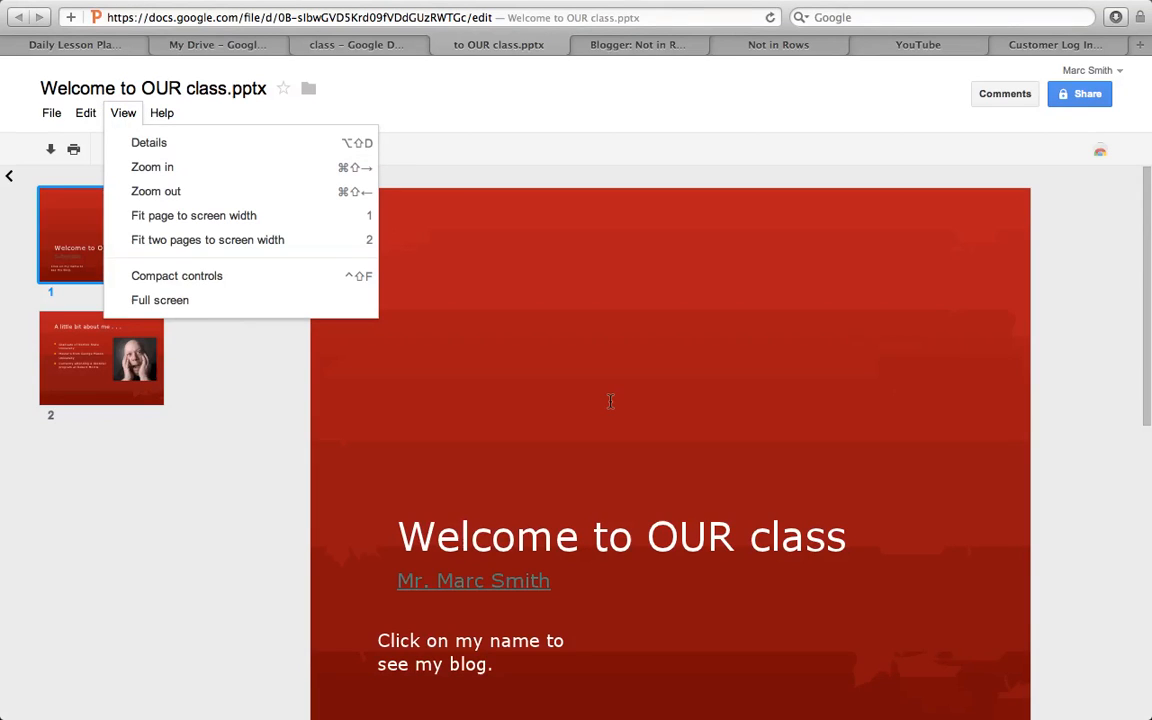
{"action": "left_click", "coordinate": [829, 361]}
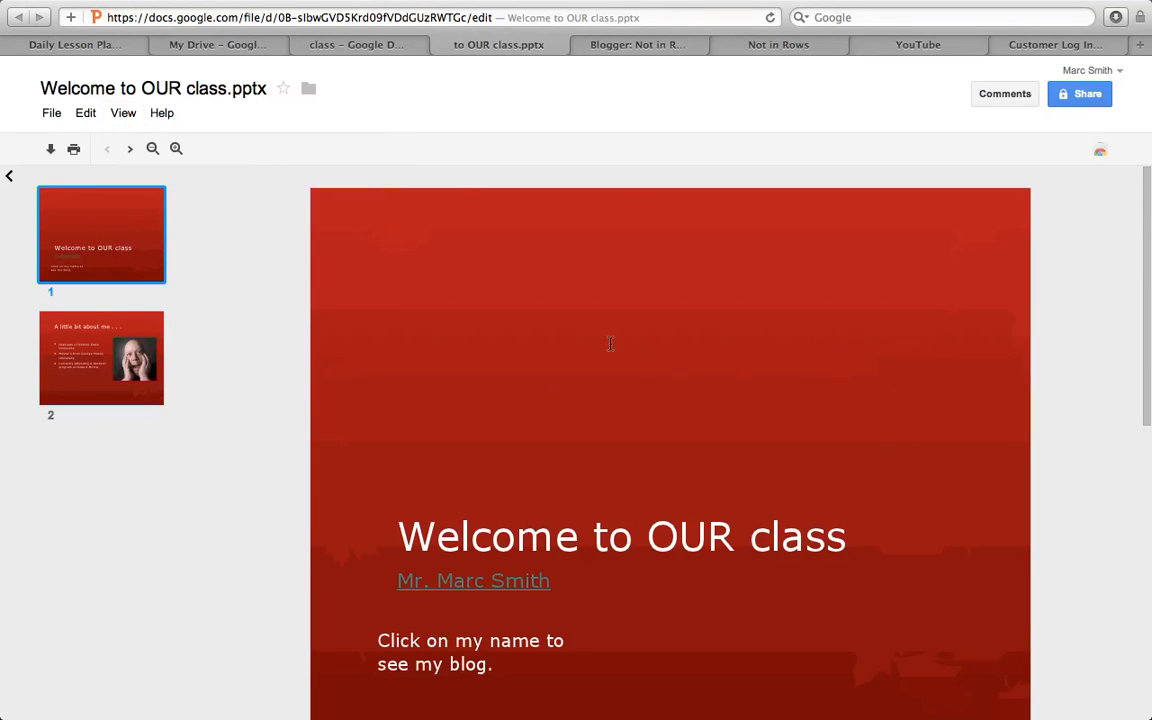
Publish the updated "Welcome to OUR Class" post in Blogger without sharing it on Google+.
{"action": "left_click", "coordinate": [638, 45]}
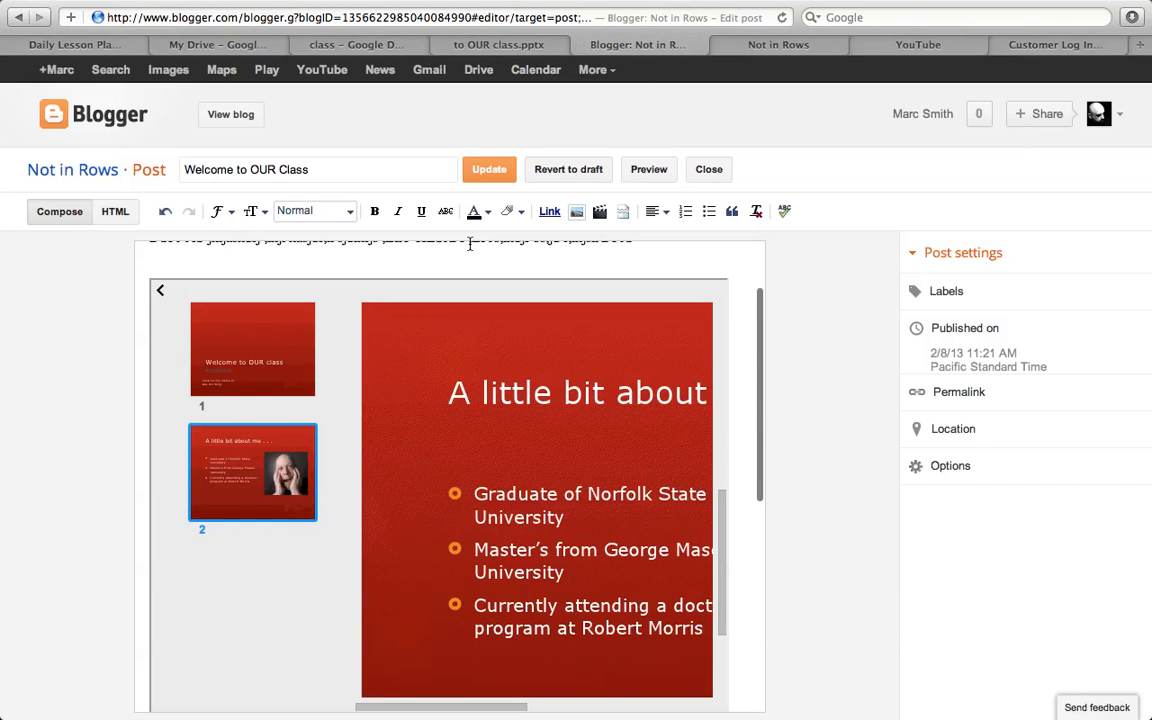
{"action": "left_click", "coordinate": [489, 170]}
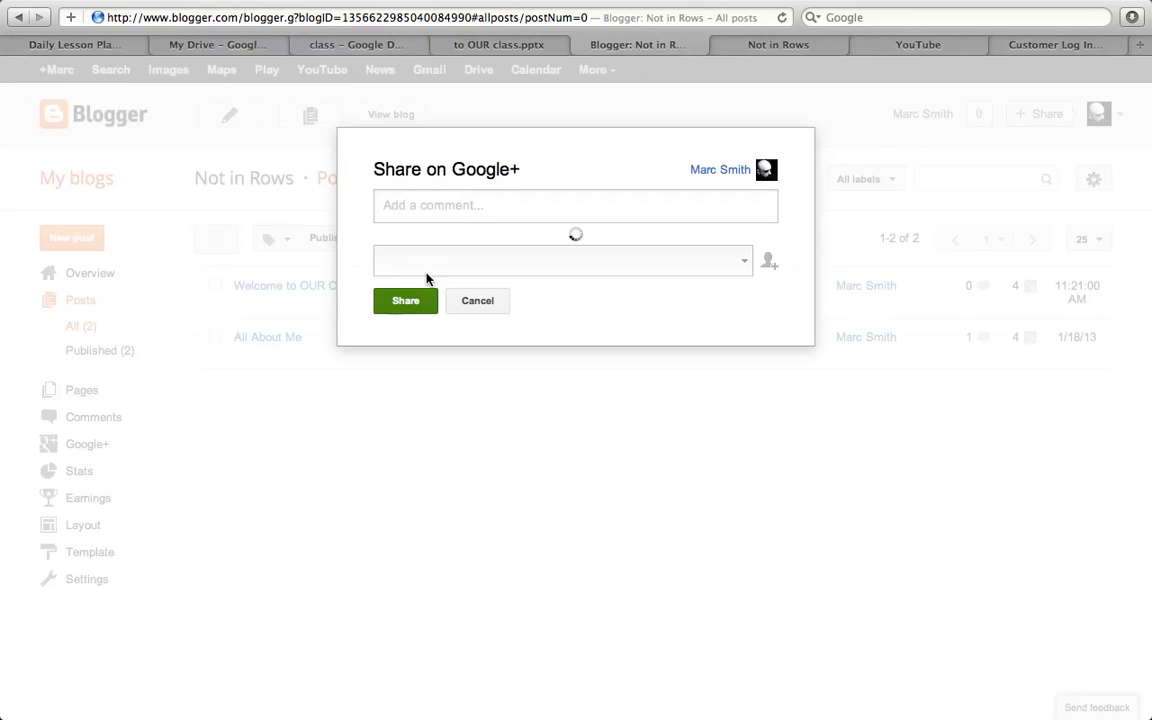
{"action": "left_click", "coordinate": [482, 305]}
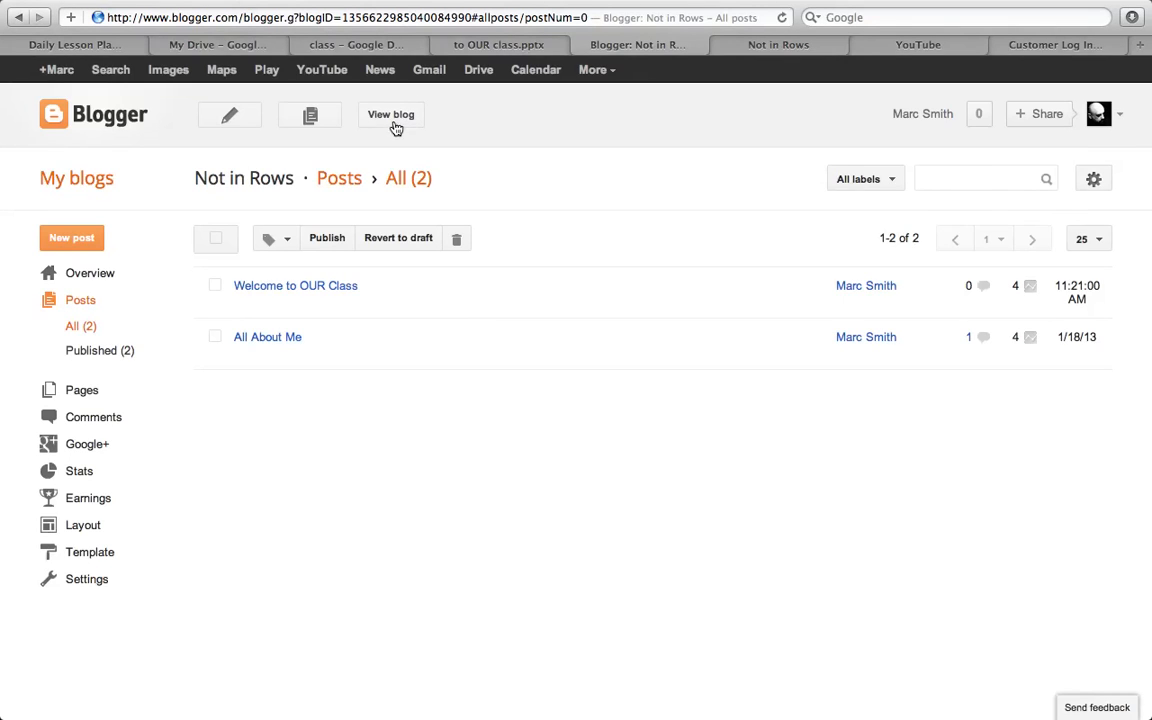
View the published blog and examine how the embedded PowerPoint fits and scrolls above the Presentation Feedback form.
{"action": "left_click", "coordinate": [394, 122]}
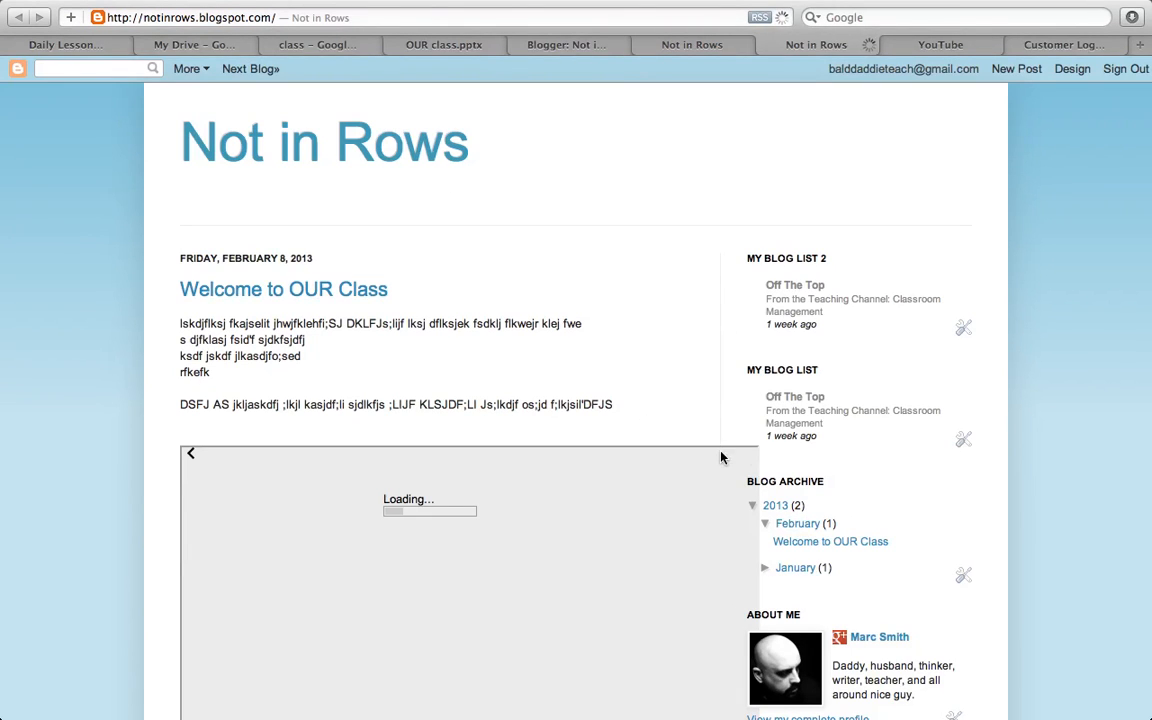
{"action": "scroll", "coordinate": [722, 457], "scroll_direction": "down", "scroll_amount": 3}
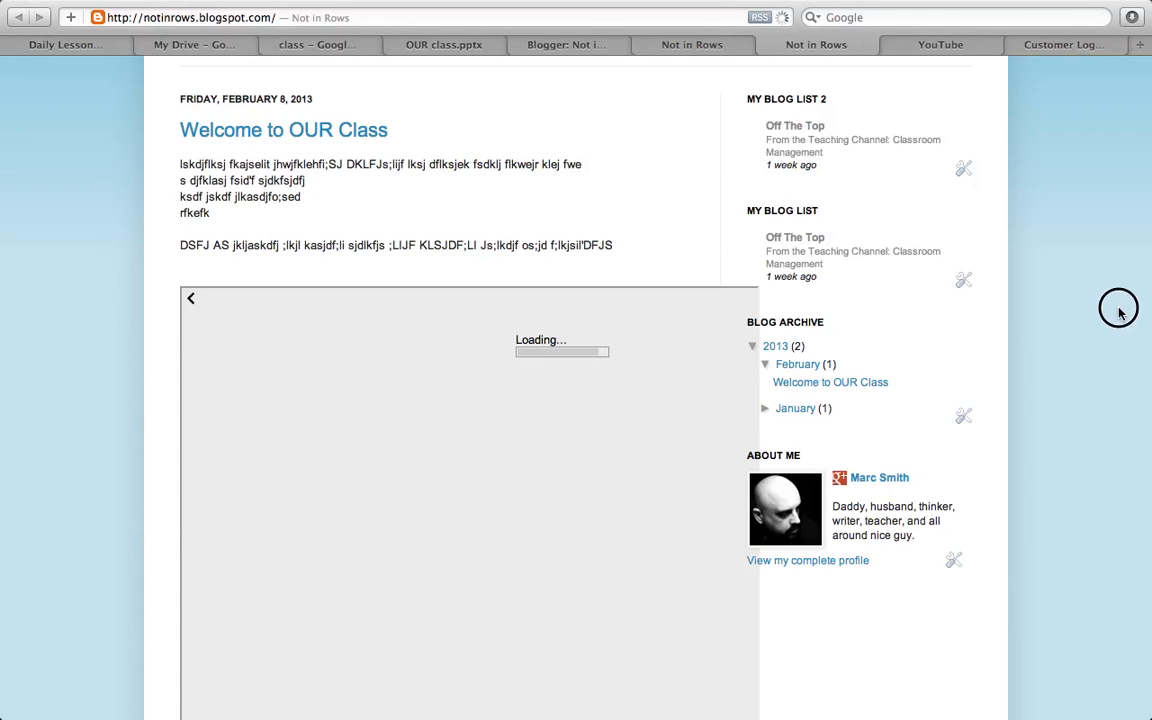
{"action": "scroll", "coordinate": [1119, 314], "scroll_direction": "down", "scroll_amount": 2}
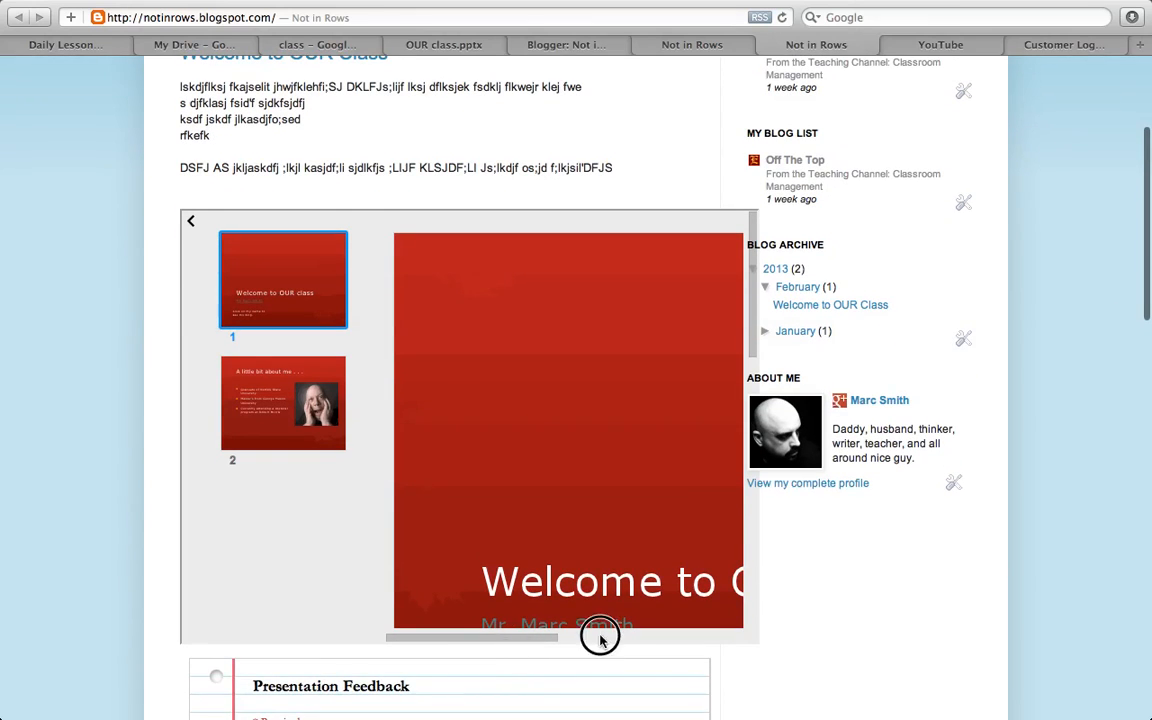
{"action": "scroll", "coordinate": [620, 634], "scroll_direction": "down", "scroll_amount": 2}
{"action": "left_click_drag", "start_coordinate": [535, 572], "coordinate": [613, 571]}
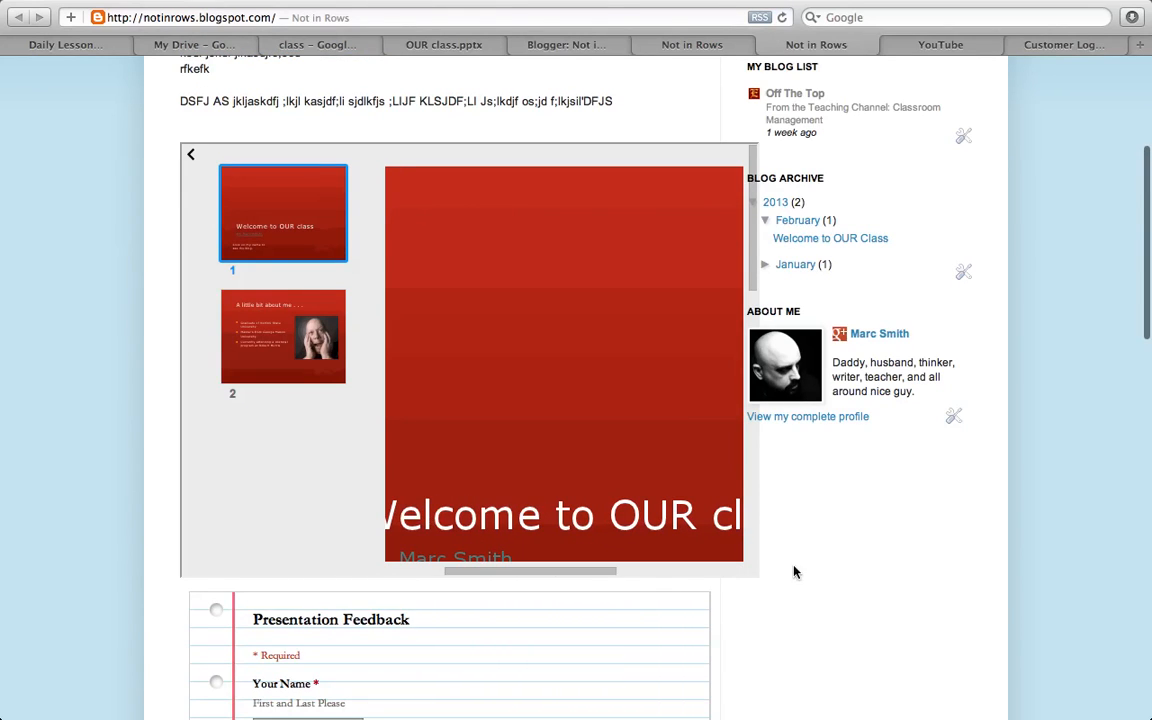
{"action": "left_click_drag", "start_coordinate": [751, 282], "coordinate": [748, 345]}
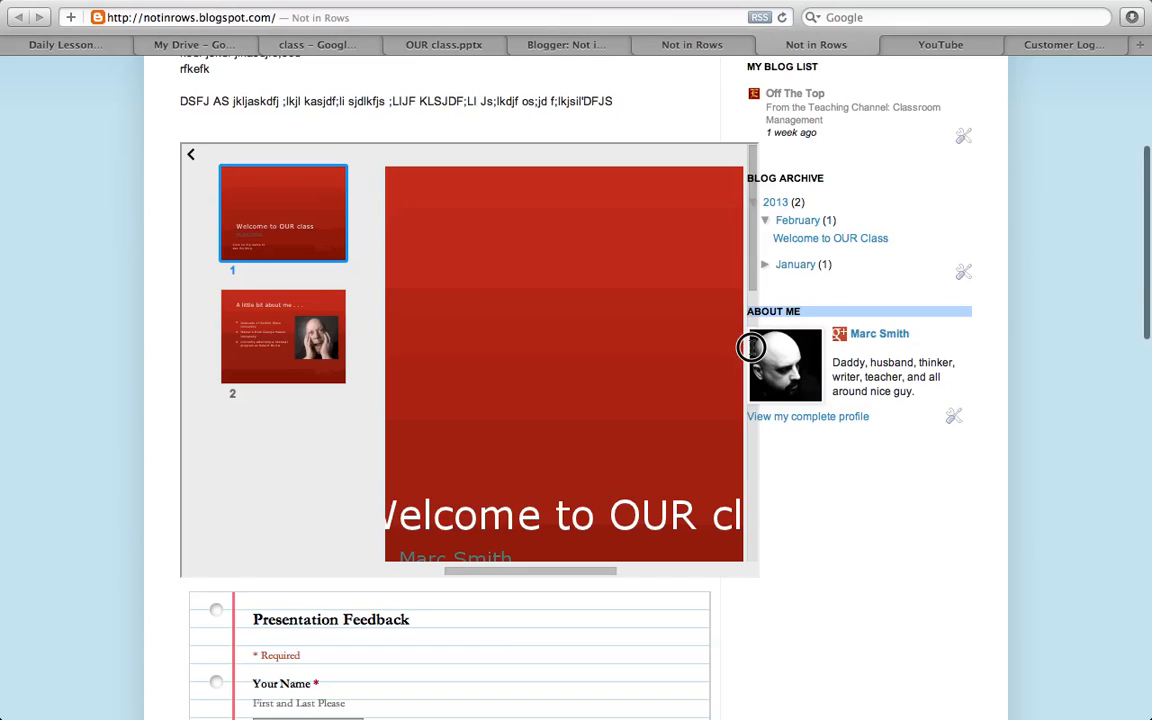
{"action": "left_click_drag", "start_coordinate": [752, 276], "coordinate": [751, 288]}
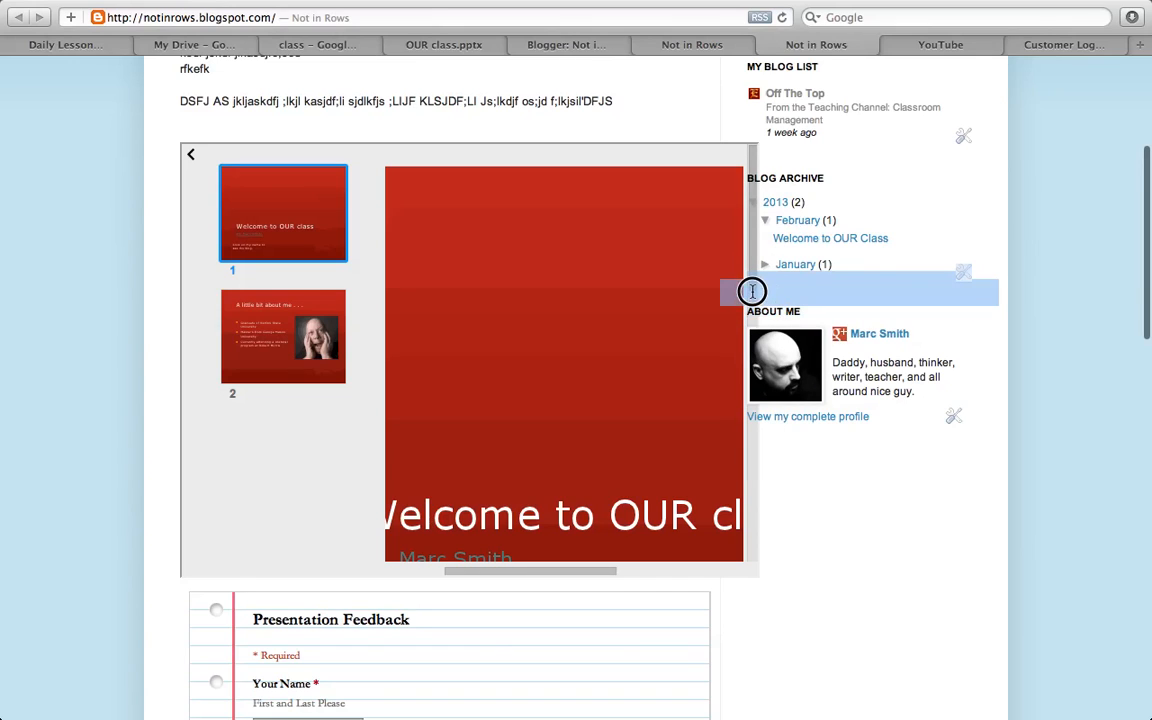
{"action": "left_click", "coordinate": [828, 564]}
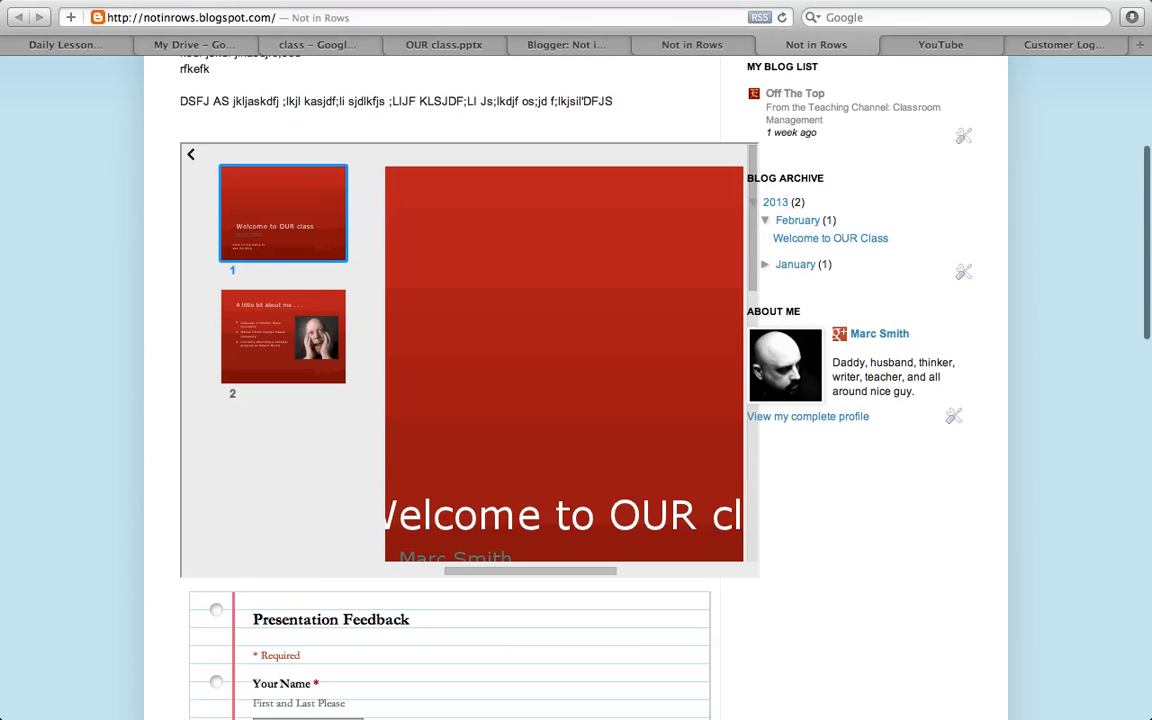
{"action": "scroll", "coordinate": [600, 400], "scroll_direction": "down", "scroll_amount": 5}
{"action": "scroll", "coordinate": [607, 584], "scroll_direction": "up", "scroll_amount": 5}
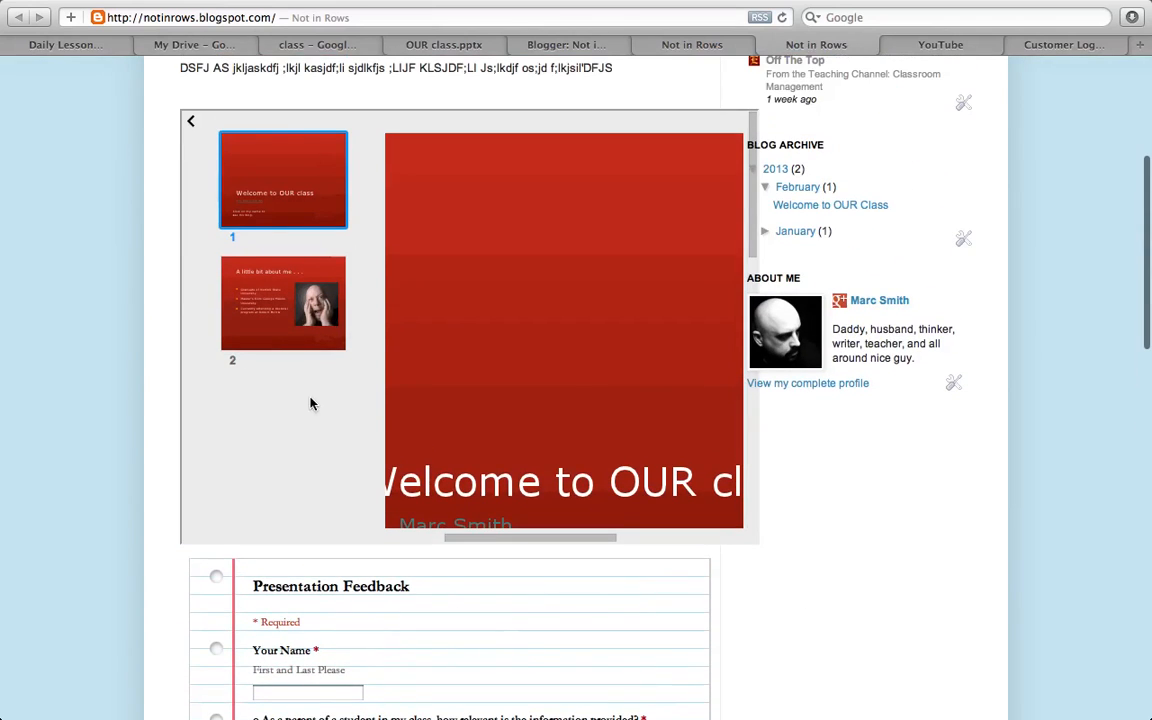
Show the second slide of the embedded presentation on the blog and toggle its slide thumbnails, leaving them hidden.
{"action": "left_click", "coordinate": [302, 340]}
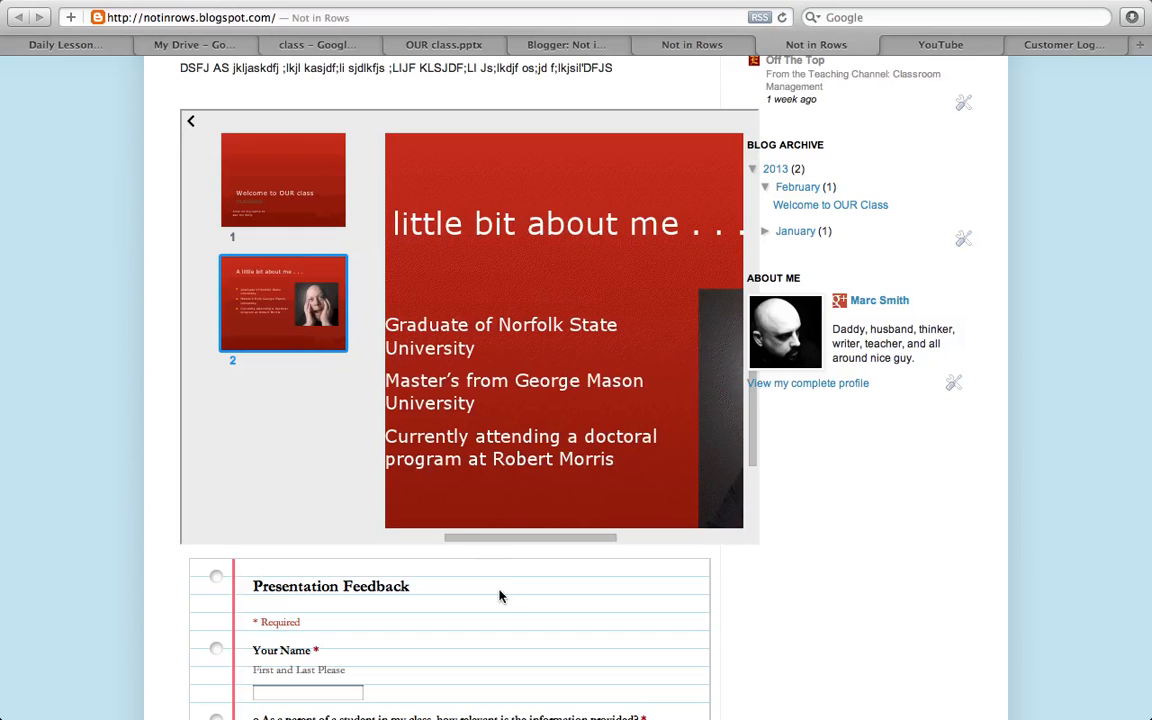
{"action": "left_click", "coordinate": [190, 121]}
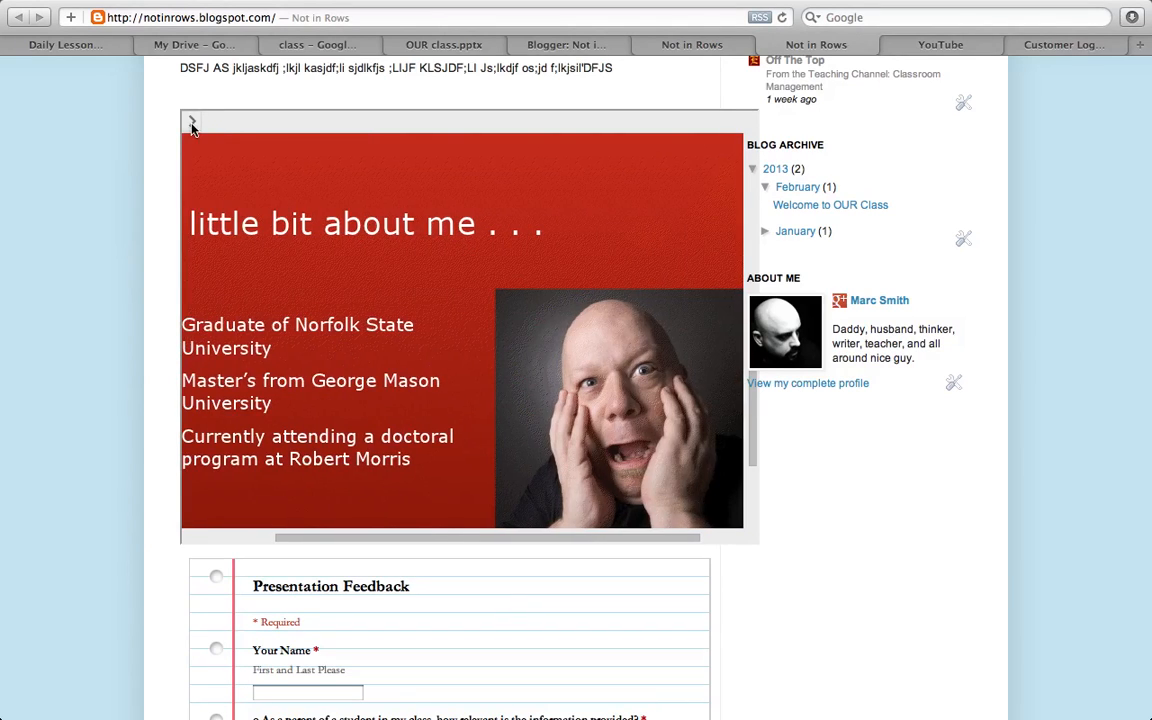
{"action": "left_click", "coordinate": [191, 122]}
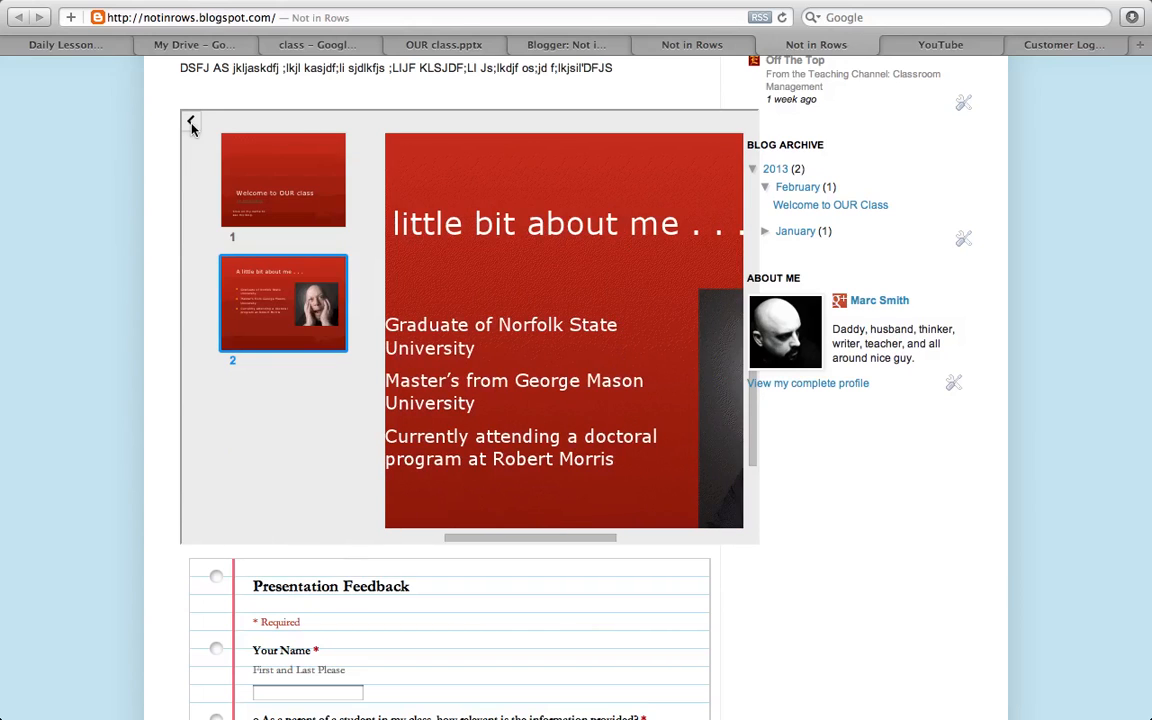
{"action": "left_click", "coordinate": [191, 122]}
{"action": "left_click", "coordinate": [192, 123]}
{"action": "left_click", "coordinate": [192, 123]}
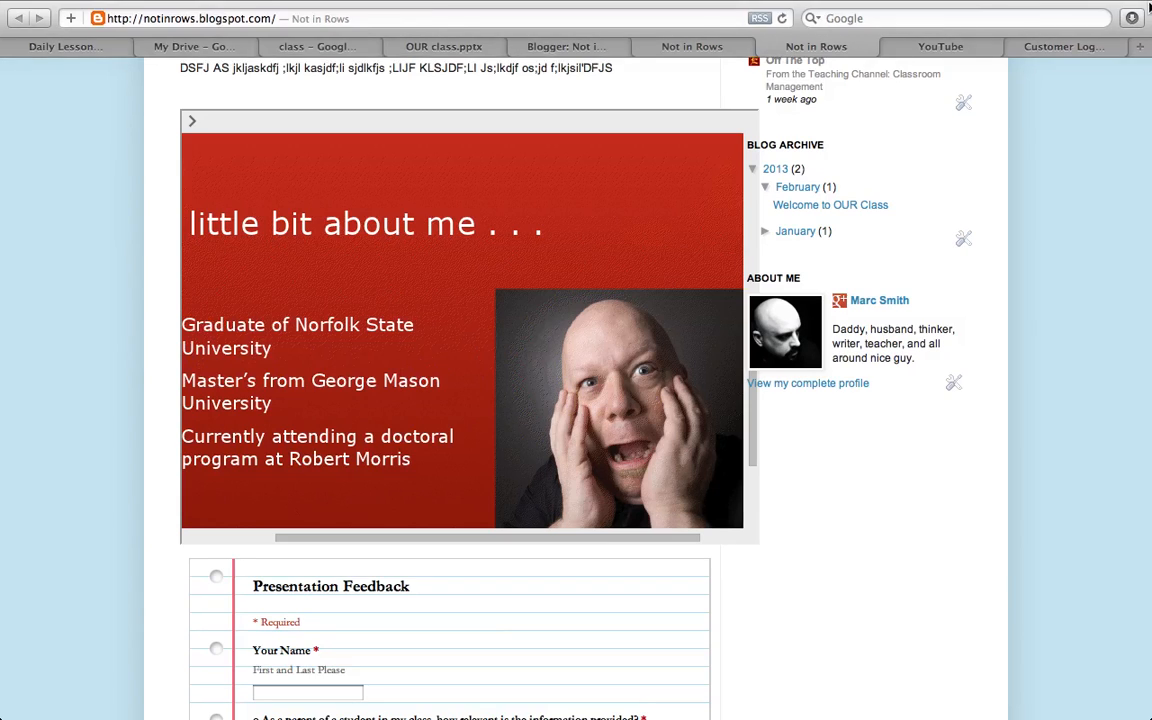
{"action": "mouse_move", "coordinate": [1030, 5]}
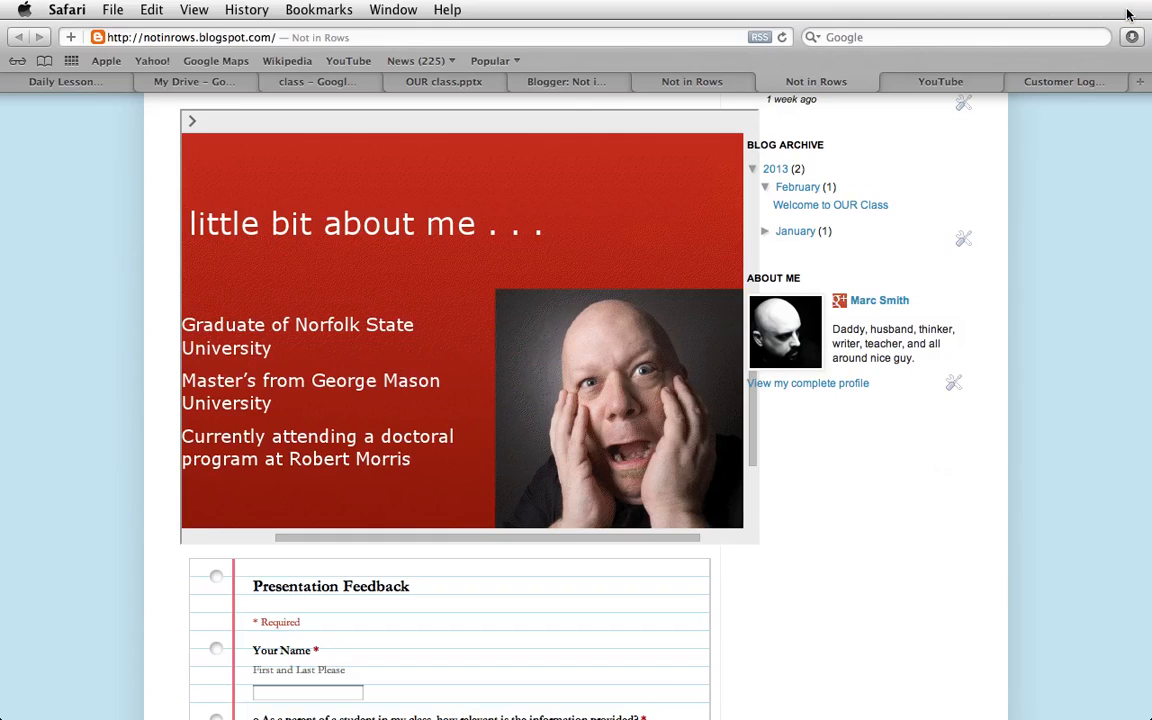